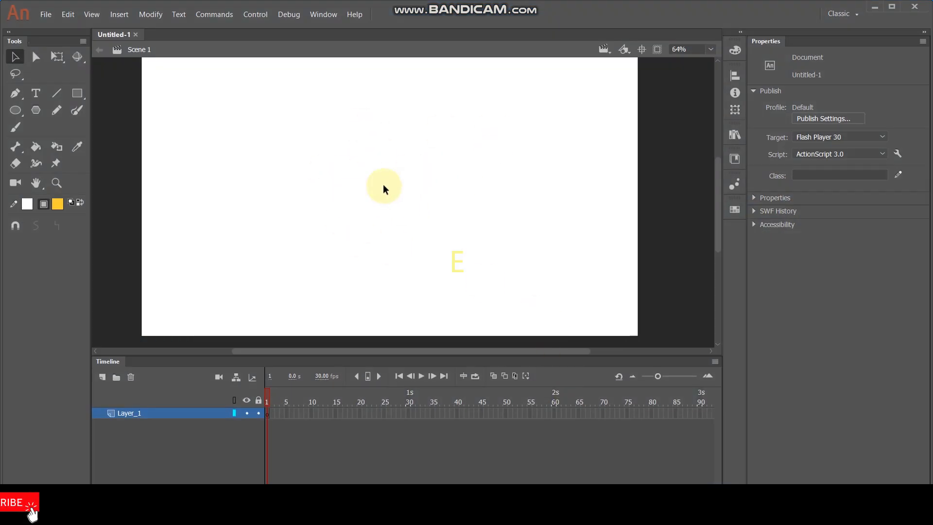
Paste the copied coin-pile bitmap onto the stage and move it near the middle
{"action": "key", "text": "ctrl+v"}
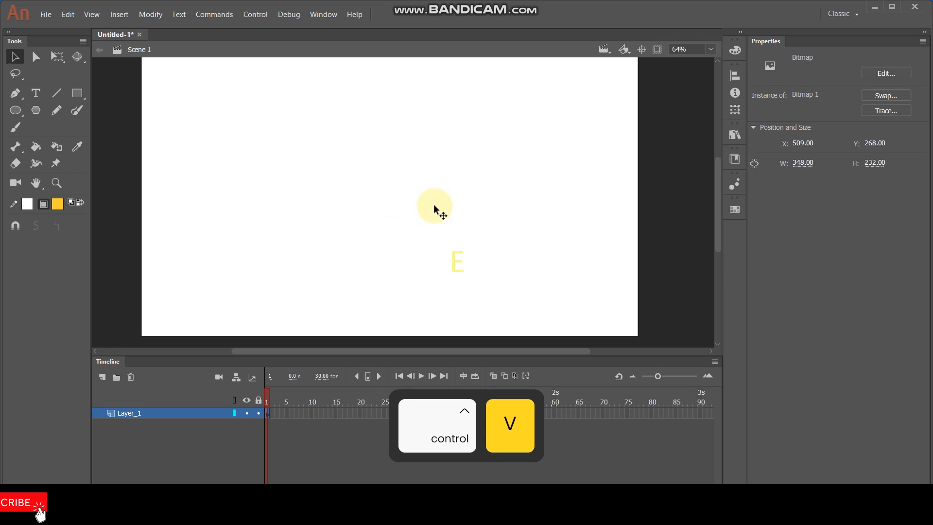
{"action": "left_click_drag", "start_coordinate": [422, 216], "coordinate": [401, 196]}
{"action": "scroll", "coordinate": [397, 209], "scroll_direction": "up", "scroll_amount": 3}
{"action": "scroll", "coordinate": [396, 207], "scroll_direction": "down", "scroll_amount": 3}
{"action": "scroll", "coordinate": [377, 209], "scroll_direction": "up", "scroll_amount": 5}
{"action": "scroll", "coordinate": [378, 208], "scroll_direction": "down", "scroll_amount": 1}
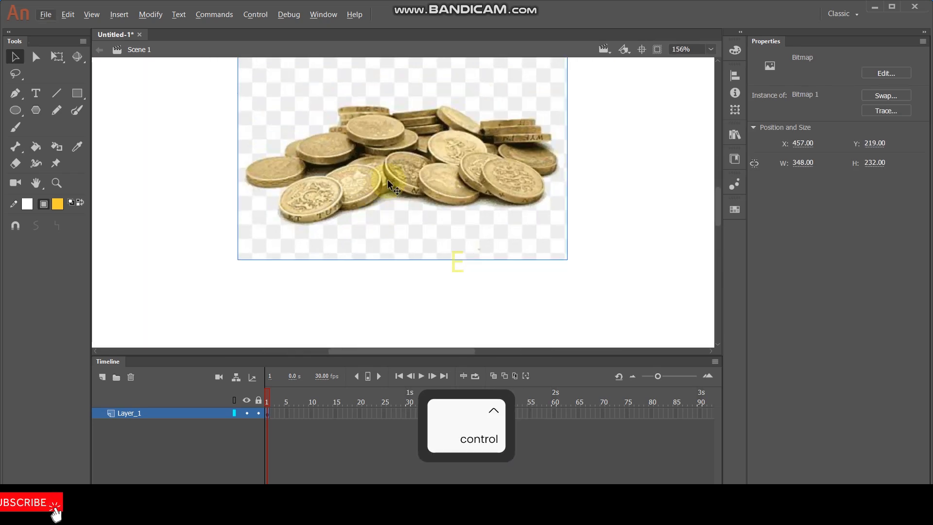
{"action": "left_click_drag", "start_coordinate": [389, 177], "coordinate": [384, 214]}
{"action": "scroll", "coordinate": [386, 205], "scroll_direction": "down", "scroll_amount": 3}
{"action": "scroll", "coordinate": [176, 158], "scroll_direction": "down", "scroll_amount": 1}
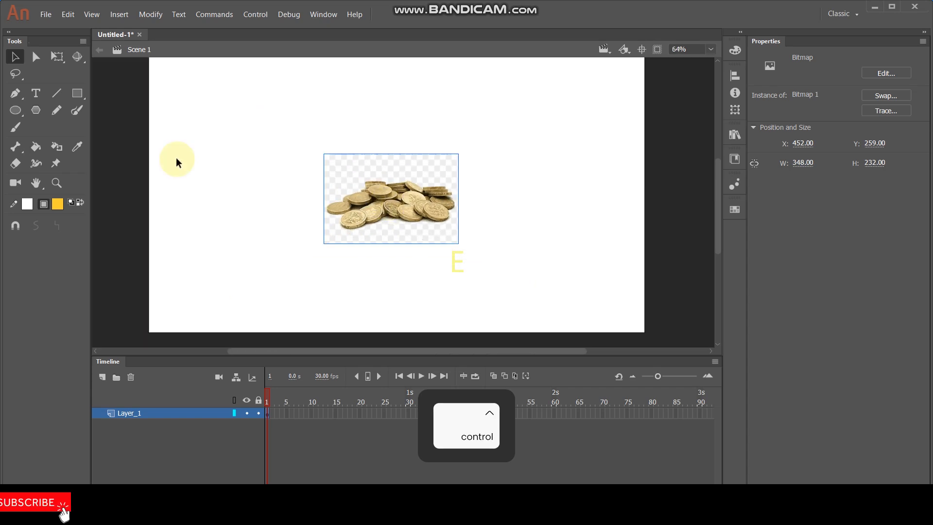
Enlarge the coin-pile bitmap with Free Transform to about 1050 × 646 so it nearly fills the stage
{"action": "left_click", "coordinate": [59, 58]}
{"action": "left_click_drag", "start_coordinate": [457, 154], "coordinate": [592, 74]}
{"action": "scroll", "coordinate": [324, 194], "scroll_direction": "up", "scroll_amount": 2}
{"action": "key", "text": "space"}
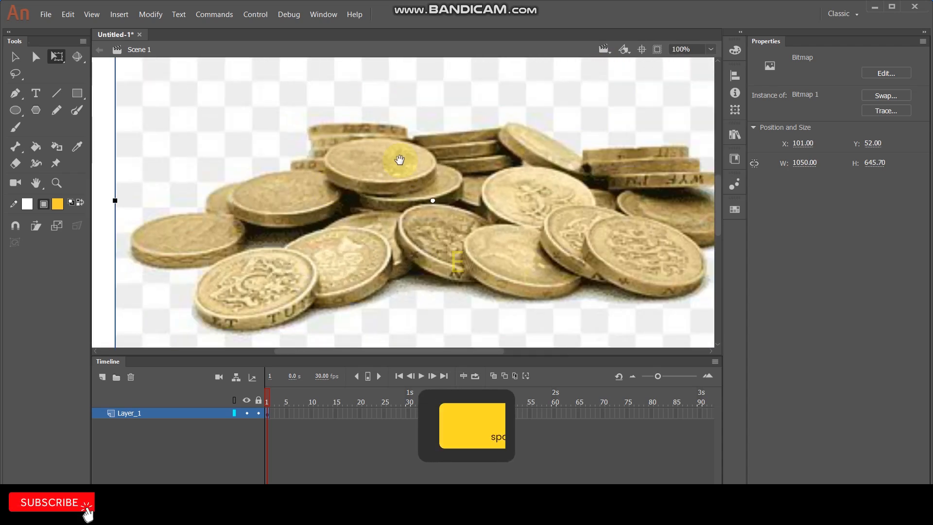
{"action": "left_click_drag", "start_coordinate": [399, 160], "coordinate": [395, 181]}
Lock Layer_1 with the reference picture and add a new layer above it
{"action": "key", "text": "ctrl"}
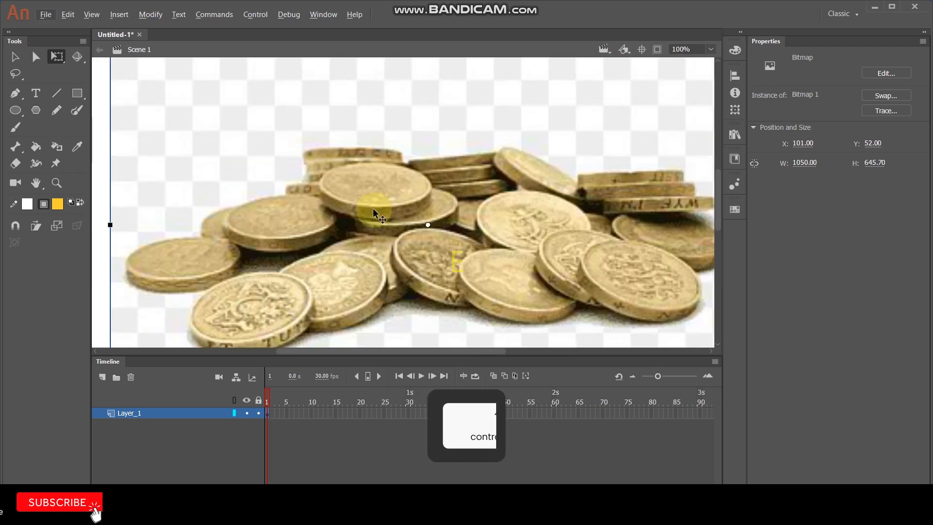
{"action": "scroll", "coordinate": [373, 212], "scroll_direction": "up", "scroll_amount": 1}
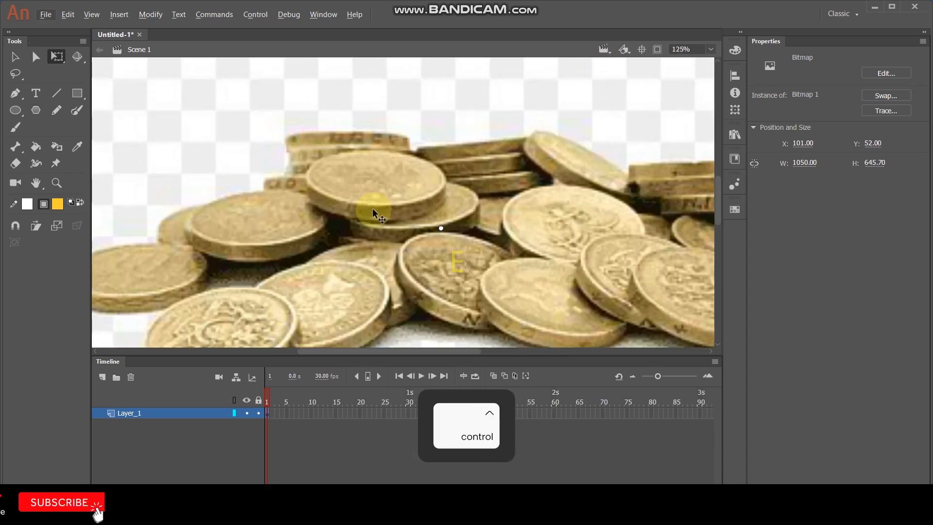
{"action": "left_click", "coordinate": [258, 413]}
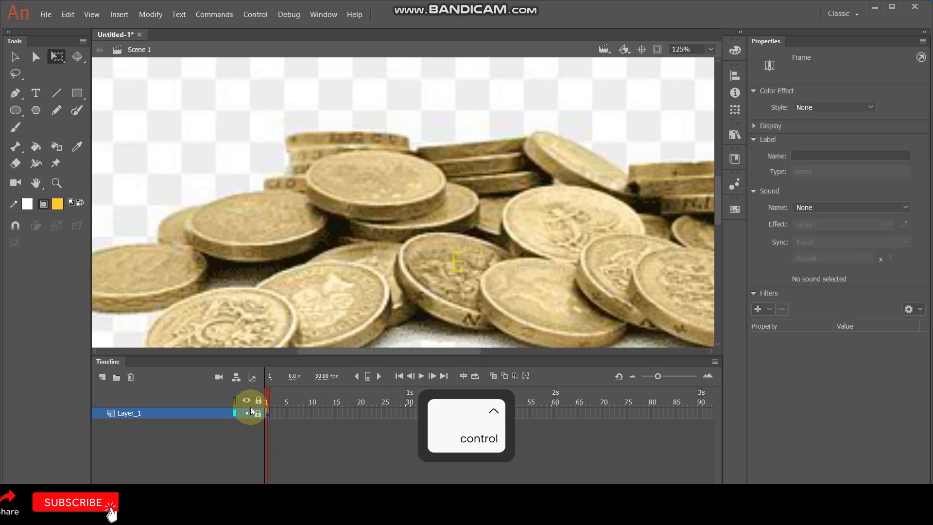
{"action": "left_click", "coordinate": [102, 378]}
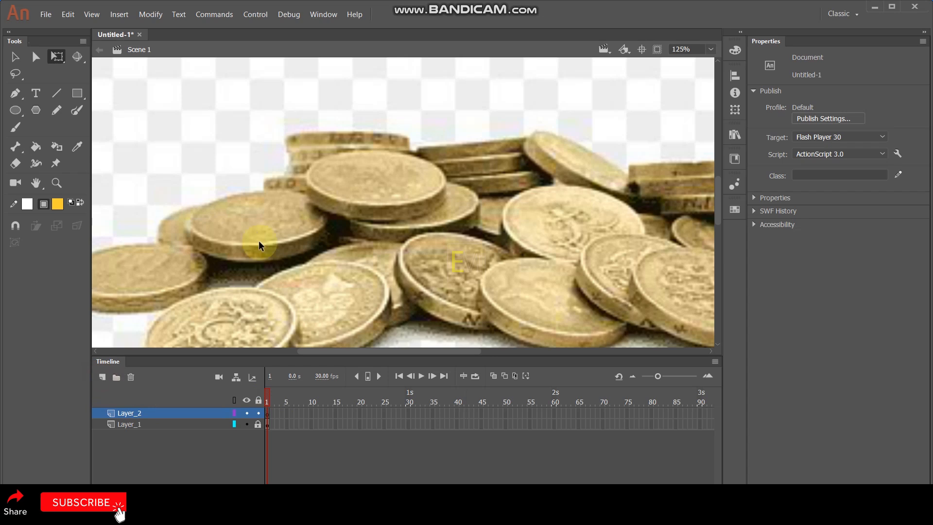
Draw a yellow oval with a white outline, about 193 × 68, over the face of the top coin
{"action": "scroll", "coordinate": [322, 192], "scroll_direction": "up", "scroll_amount": 2}
{"action": "key", "text": "space"}
{"action": "left_click_drag", "start_coordinate": [488, 176], "coordinate": [445, 203]}
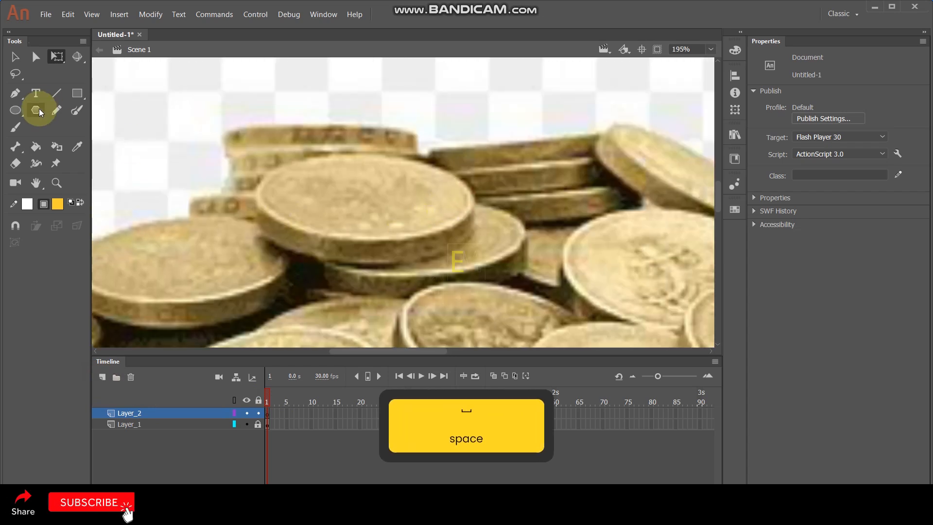
{"action": "left_click", "coordinate": [15, 110]}
{"action": "mouse_move", "coordinate": [244, 158]}
{"action": "left_mouse_down"}
{"action": "mouse_move", "coordinate": [324, 215]}
{"action": "mouse_move", "coordinate": [473, 238]}
{"action": "left_mouse_up"}
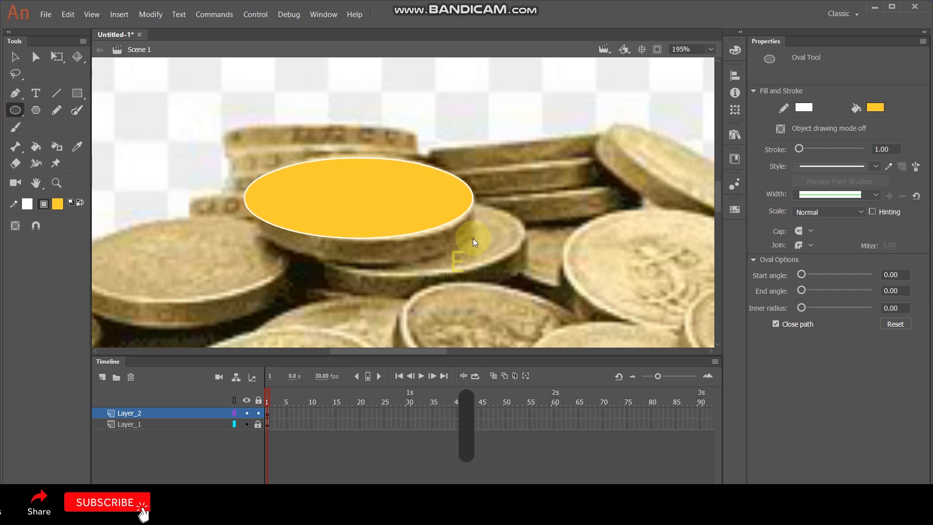
Delete the oval's fill and narrow its outline to about 182 wide to match the coin's rim
{"action": "left_click", "coordinate": [15, 56]}
{"action": "left_click", "coordinate": [383, 199]}
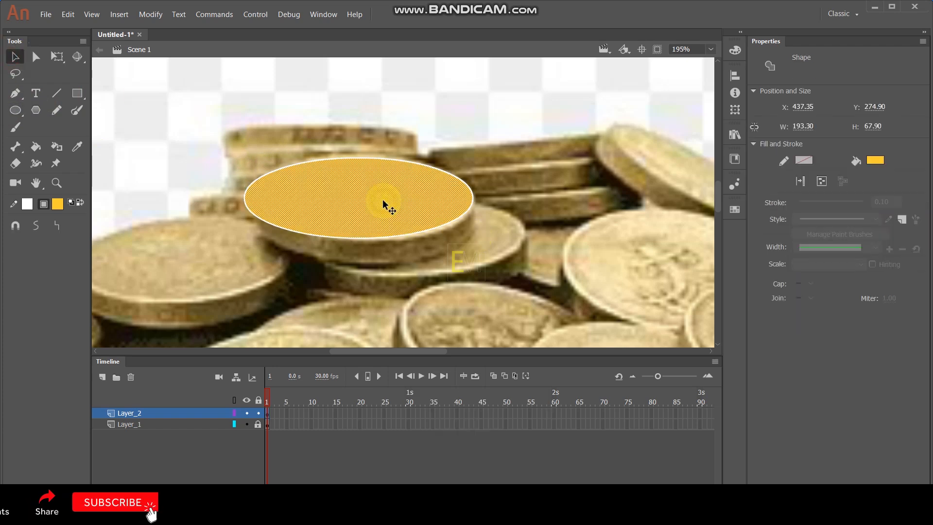
{"action": "key", "text": "Delete"}
{"action": "left_click", "coordinate": [245, 187]}
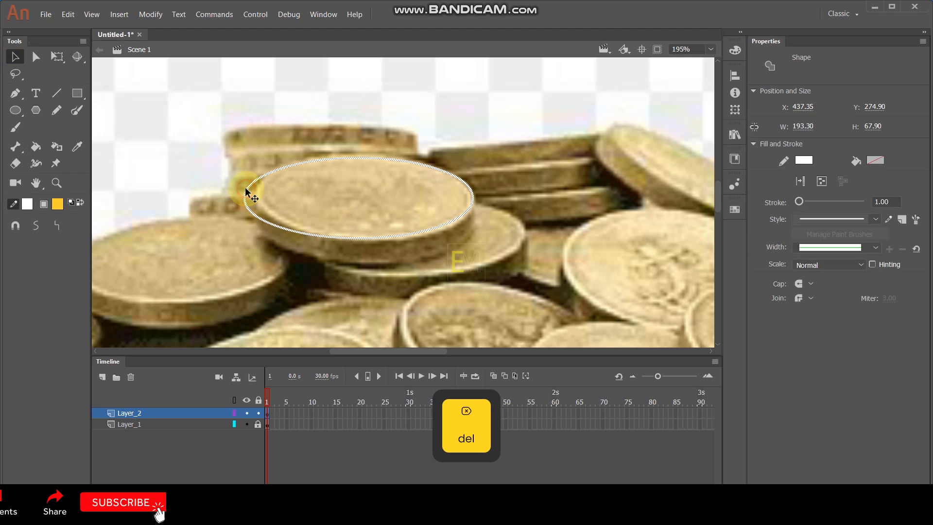
{"action": "left_click", "coordinate": [58, 57]}
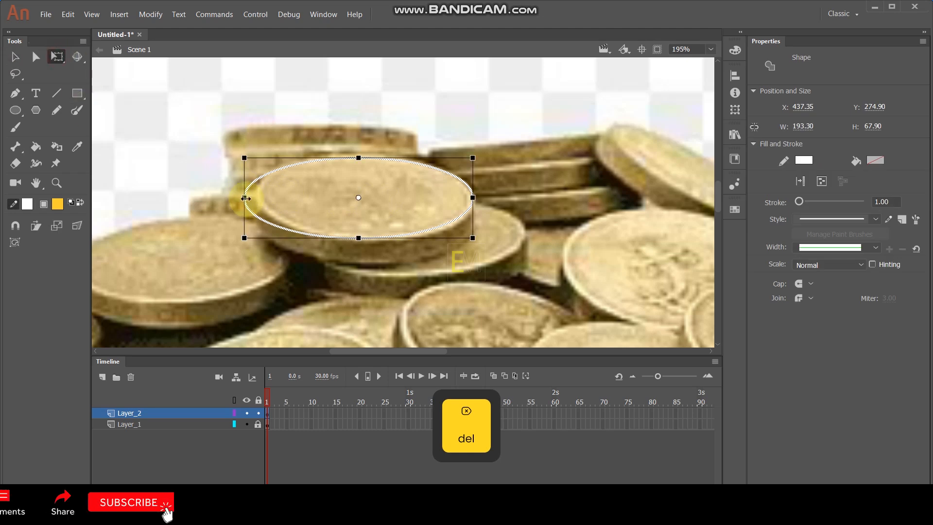
{"action": "left_click_drag", "start_coordinate": [244, 198], "coordinate": [258, 197]}
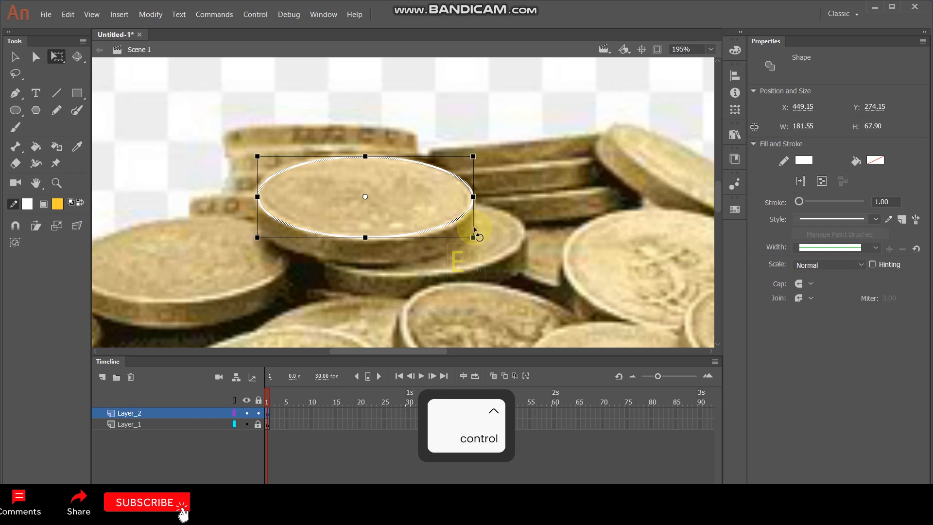
Fill the fitted oval outline with the current yellow using the Paint Bucket
{"action": "left_click", "coordinate": [526, 180]}
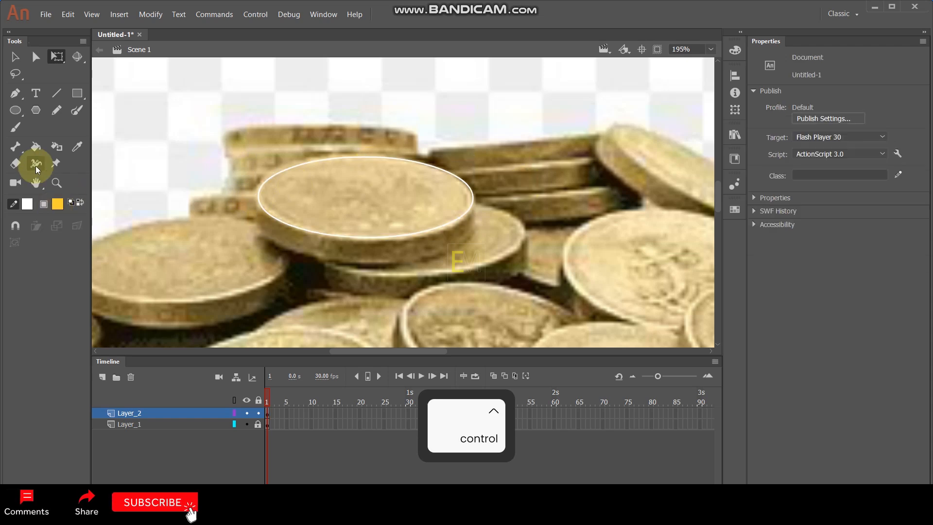
{"action": "left_click", "coordinate": [42, 151]}
{"action": "left_click", "coordinate": [324, 185]}
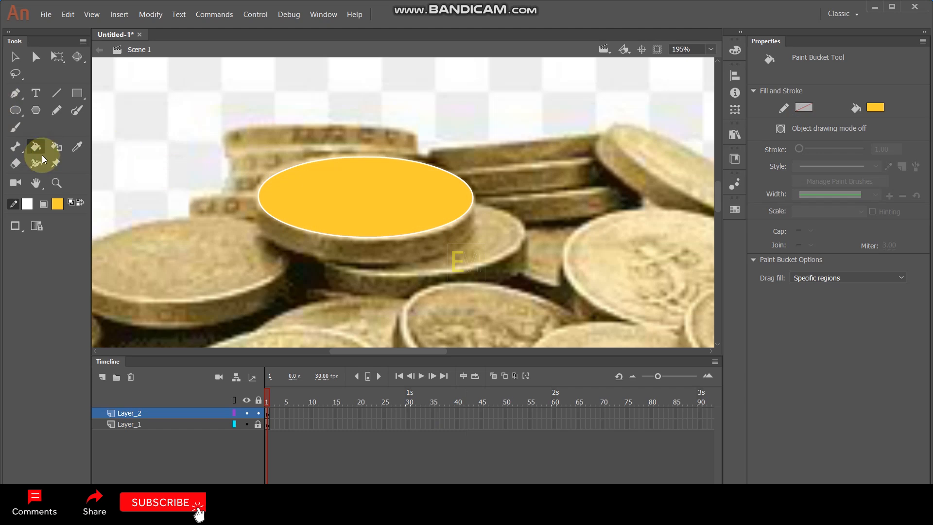
Outline the coin's side with a short vertical line at each end of the oval and a curved brush stroke along the lower edge
{"action": "left_click", "coordinate": [55, 101]}
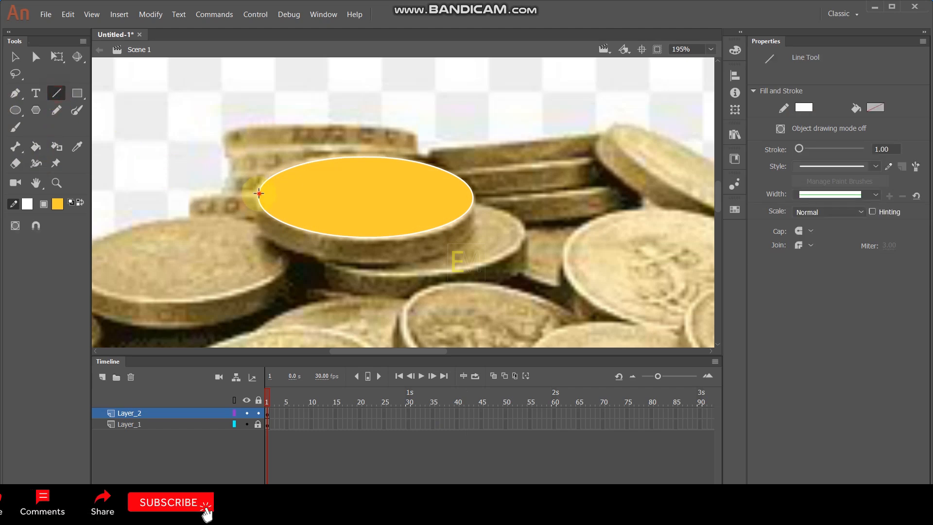
{"action": "left_click_drag", "start_coordinate": [259, 192], "coordinate": [257, 229]}
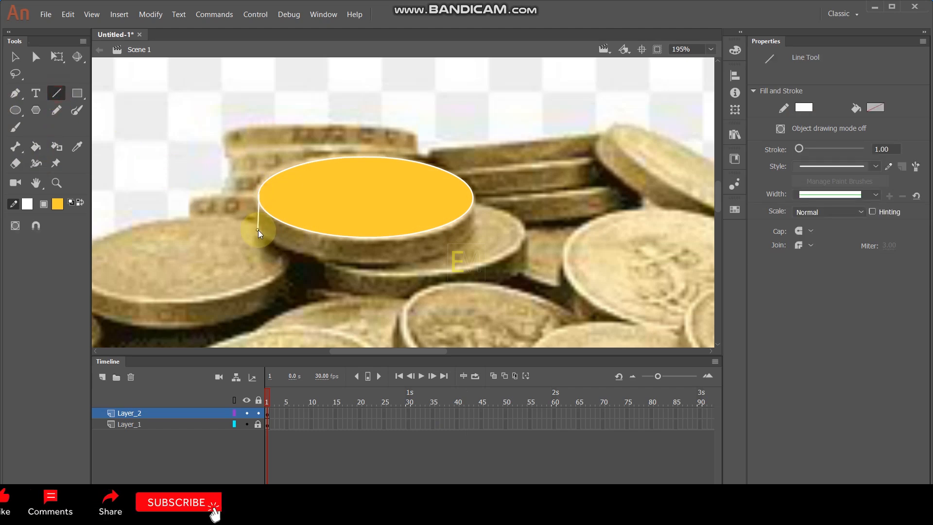
{"action": "left_click_drag", "start_coordinate": [472, 193], "coordinate": [470, 235]}
{"action": "key", "text": "shift"}
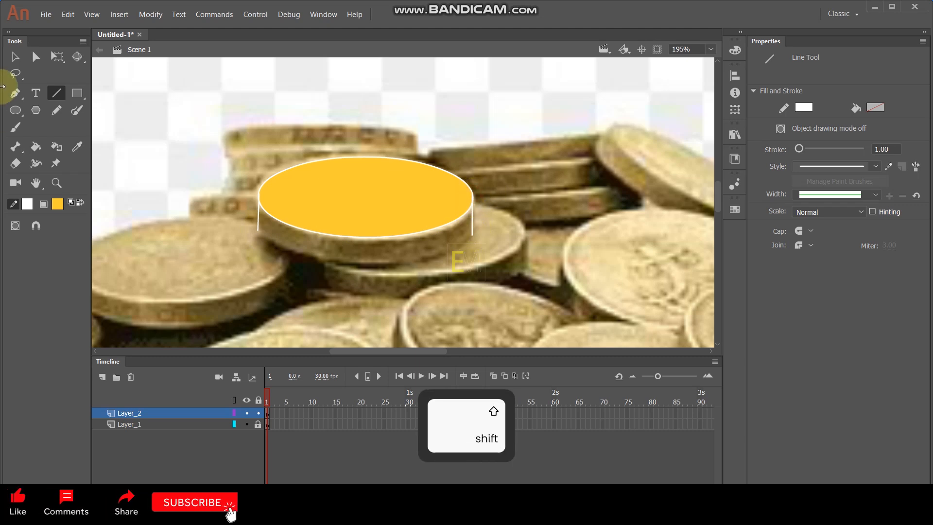
{"action": "left_click", "coordinate": [77, 111]}
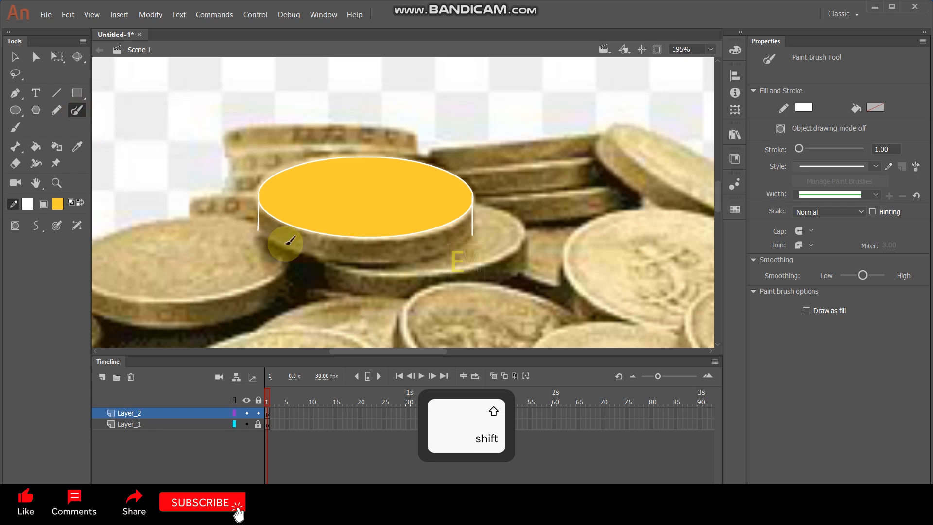
{"action": "mouse_move", "coordinate": [277, 242]}
{"action": "left_mouse_down"}
{"action": "mouse_move", "coordinate": [330, 259]}
{"action": "mouse_move", "coordinate": [404, 262]}
{"action": "mouse_move", "coordinate": [480, 228]}
{"action": "left_mouse_up"}
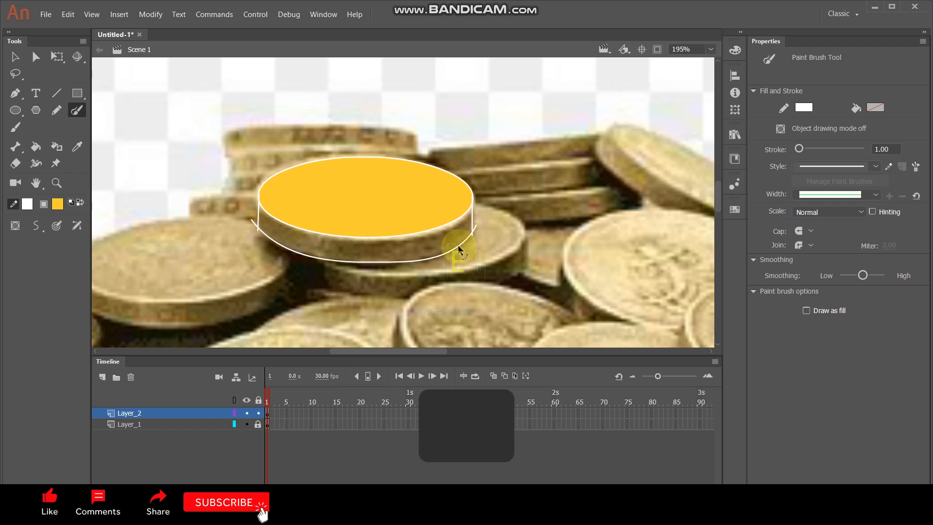
Fill the coin's side area with the darker gold D7A616
{"action": "scroll", "coordinate": [458, 245], "scroll_direction": "up", "scroll_amount": 1}
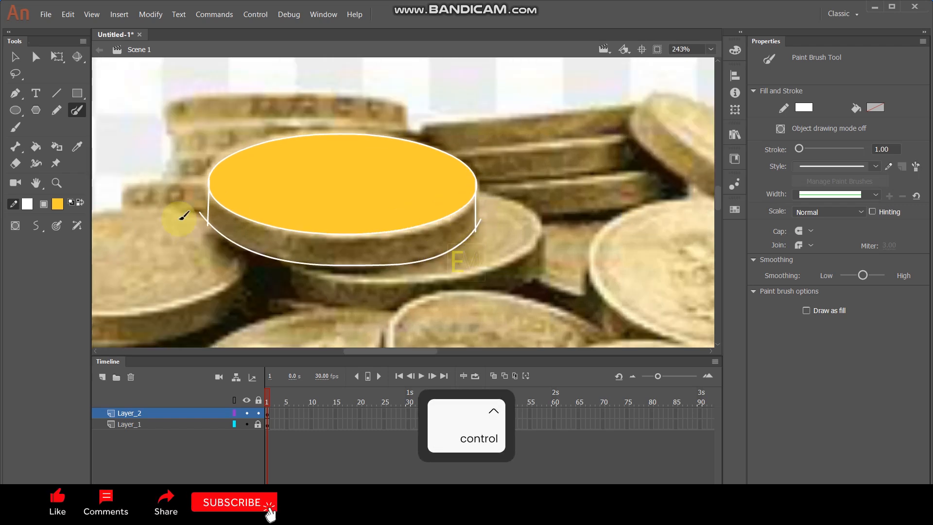
{"action": "key", "text": "i"}
{"action": "left_click", "coordinate": [330, 173]}
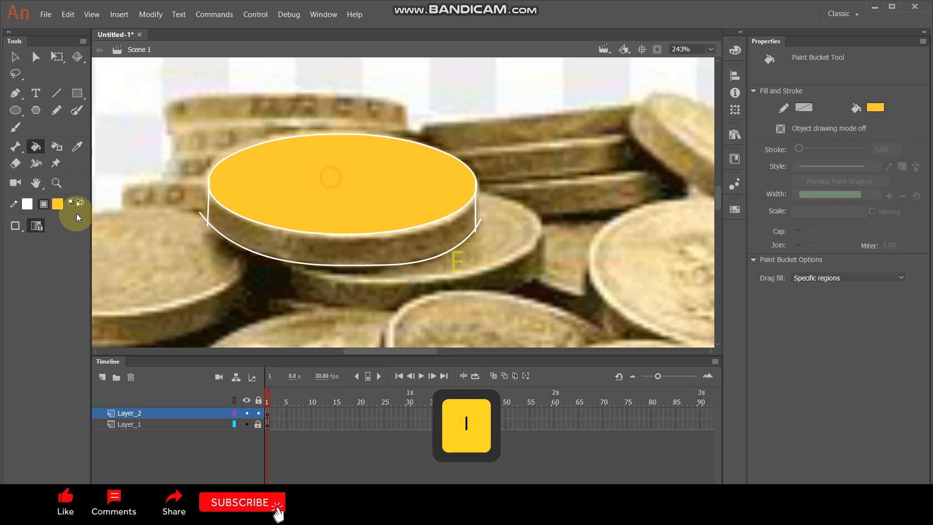
{"action": "left_click", "coordinate": [58, 204]}
{"action": "left_click", "coordinate": [274, 218]}
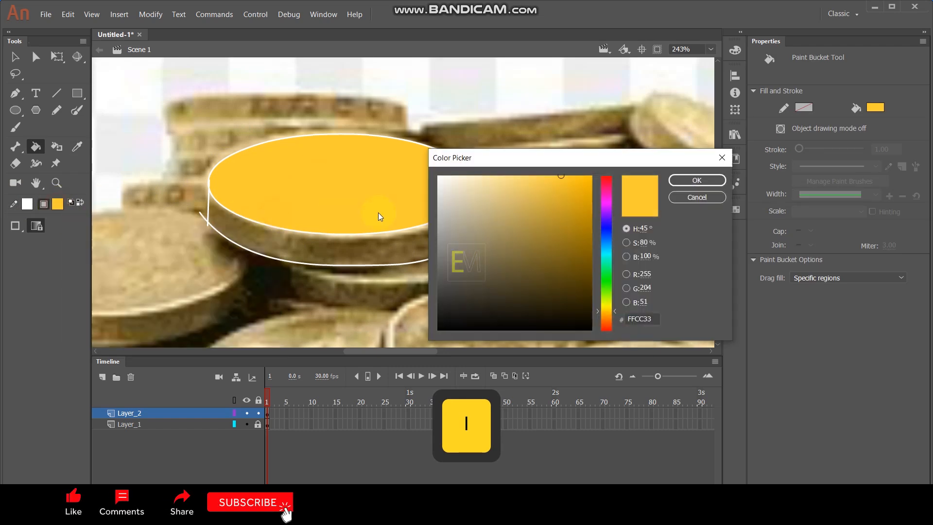
{"action": "left_click", "coordinate": [578, 199]}
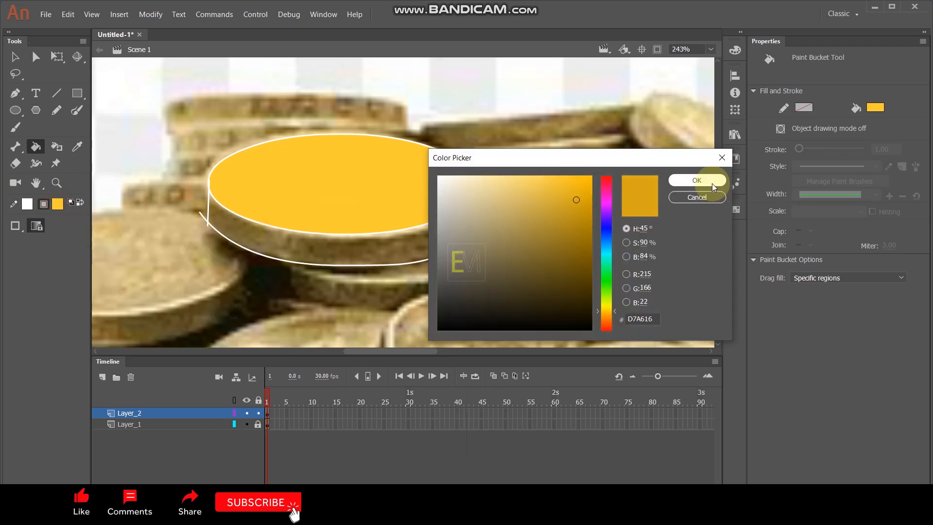
{"action": "left_click", "coordinate": [697, 180]}
{"action": "left_click", "coordinate": [404, 241]}
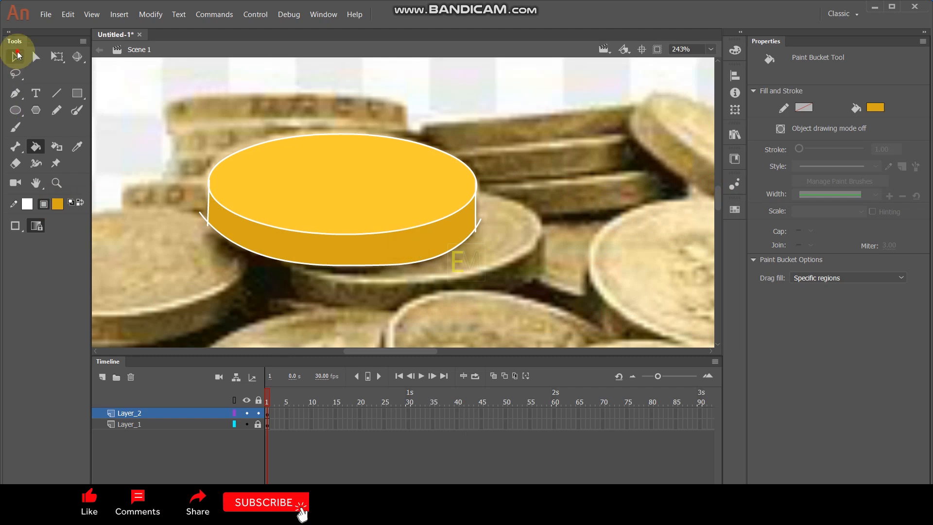
Select all the white outline strokes around the coin and delete them
{"action": "left_click", "coordinate": [15, 57]}
{"action": "double_click", "coordinate": [234, 244]}
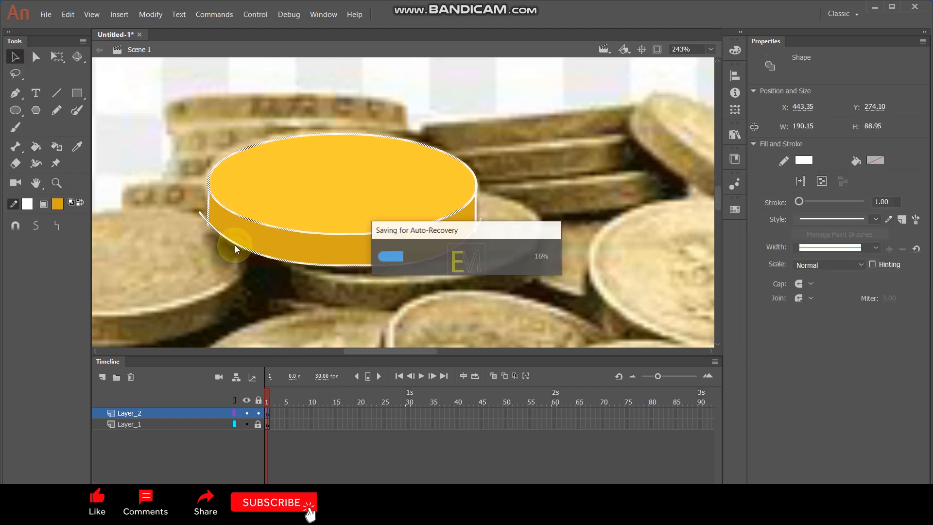
{"action": "key", "text": "Delete"}
Delete Layer_1 containing the reference picture
{"action": "scroll", "coordinate": [351, 253], "scroll_direction": "down", "scroll_amount": 2}
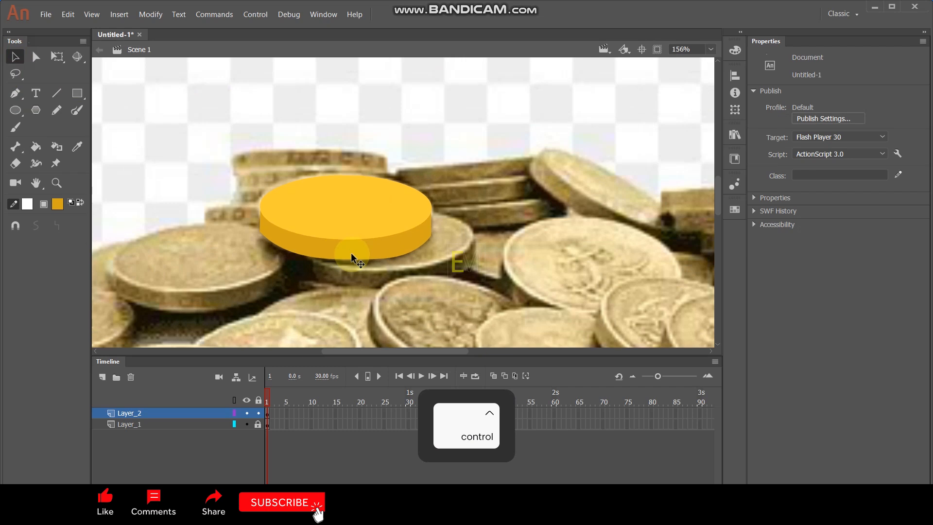
{"action": "left_click", "coordinate": [204, 426]}
{"action": "left_click", "coordinate": [128, 378]}
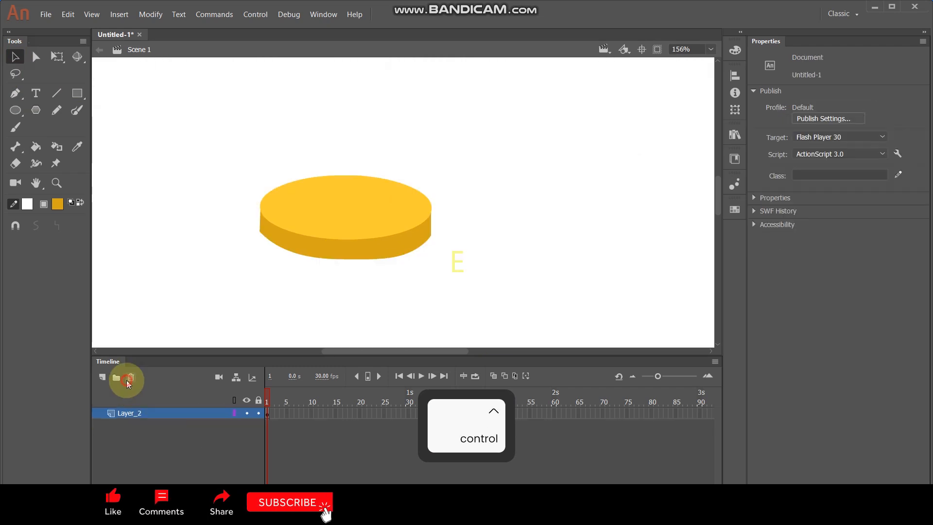
Smooth the coin's dark gold side shape and slightly reshape its lower curved edge
{"action": "scroll", "coordinate": [352, 192], "scroll_direction": "down", "scroll_amount": 1}
{"action": "scroll", "coordinate": [347, 199], "scroll_direction": "up", "scroll_amount": 3}
{"action": "scroll", "coordinate": [342, 262], "scroll_direction": "down", "scroll_amount": 1}
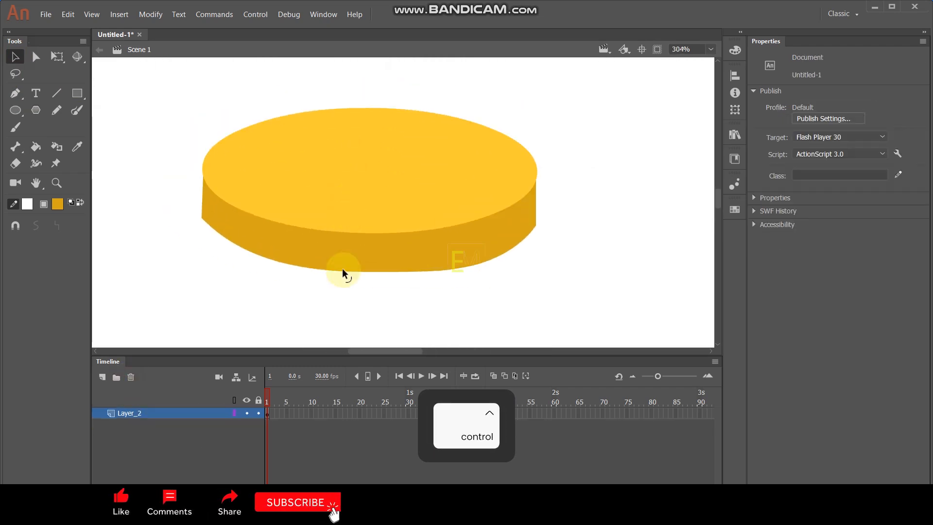
{"action": "left_click", "coordinate": [349, 274]}
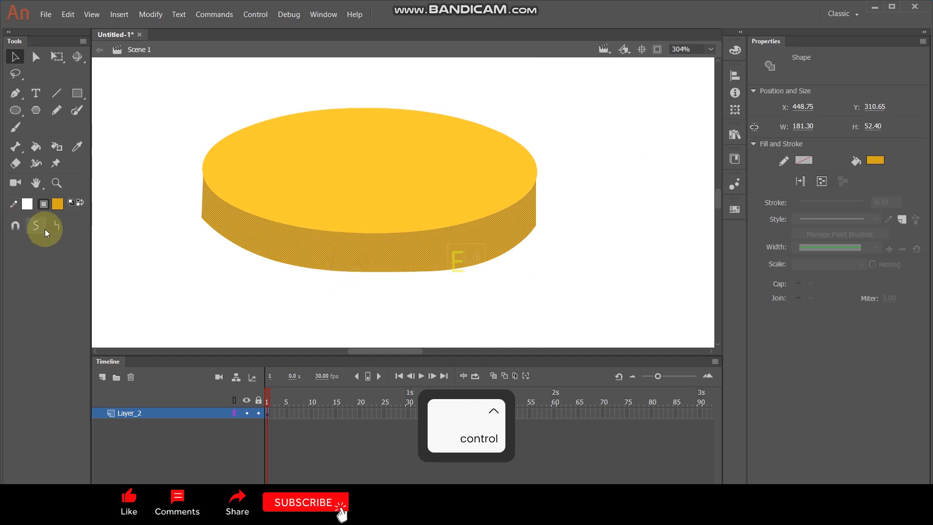
{"action": "left_click", "coordinate": [33, 226]}
{"action": "left_click", "coordinate": [34, 226]}
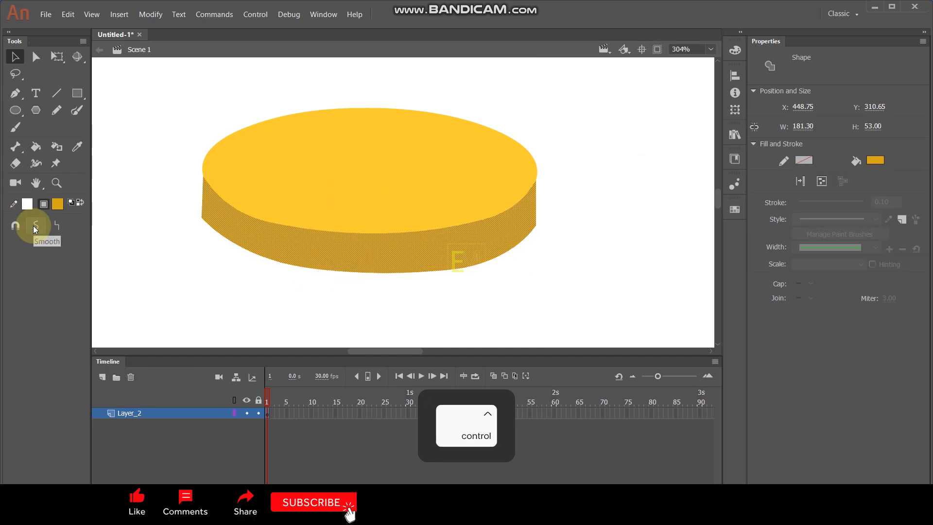
{"action": "left_click", "coordinate": [194, 272]}
{"action": "left_click_drag", "start_coordinate": [471, 266], "coordinate": [474, 268]}
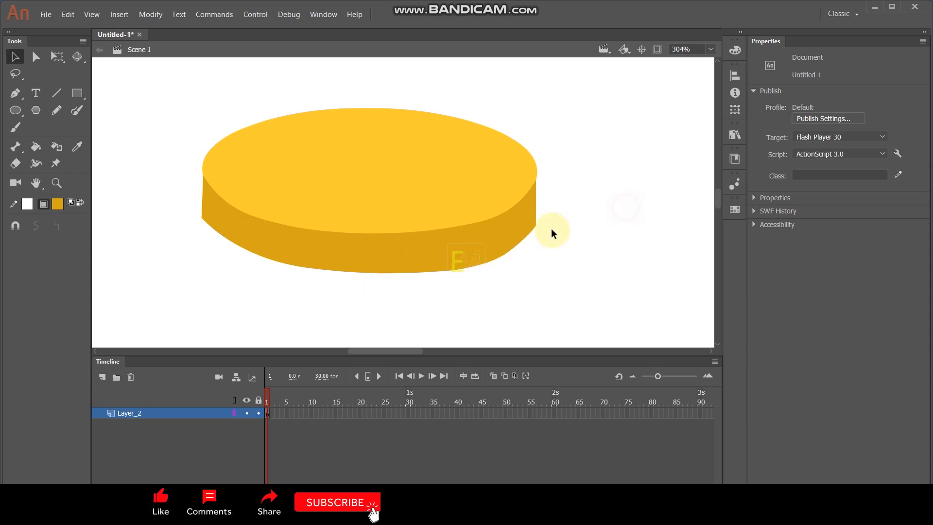
{"action": "scroll", "coordinate": [549, 232], "scroll_direction": "down", "scroll_amount": 2}
{"action": "scroll", "coordinate": [547, 235], "scroll_direction": "up", "scroll_amount": 3}
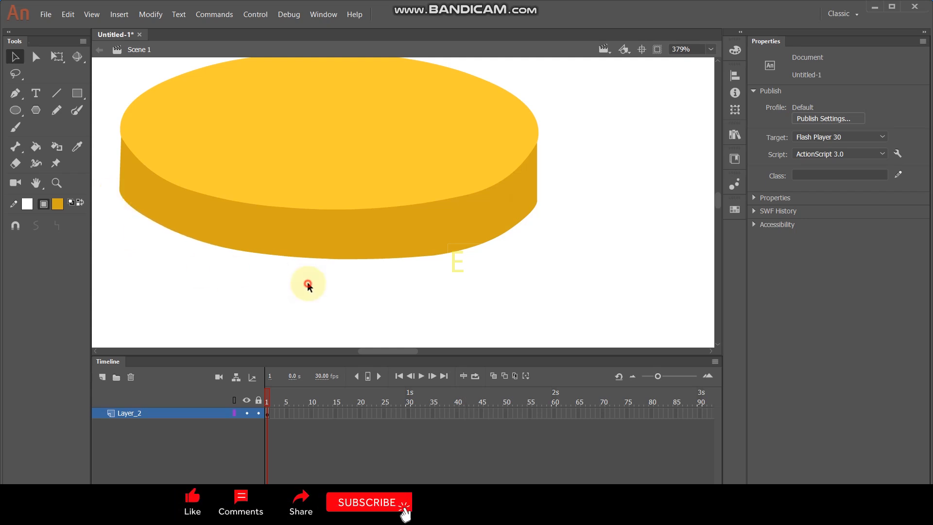
{"action": "scroll", "coordinate": [392, 263], "scroll_direction": "down", "scroll_amount": 4}
{"action": "scroll", "coordinate": [404, 261], "scroll_direction": "up", "scroll_amount": 3}
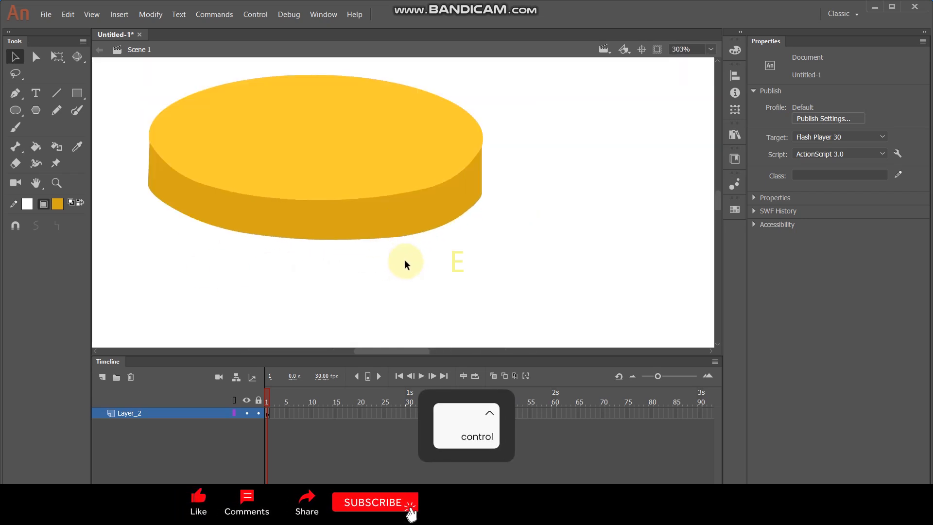
Undo the side reshaping, Layer_1 deletion, outline removal and side fill, back to before the coin's lower edge curve was drawn
{"action": "left_click", "coordinate": [354, 220]}
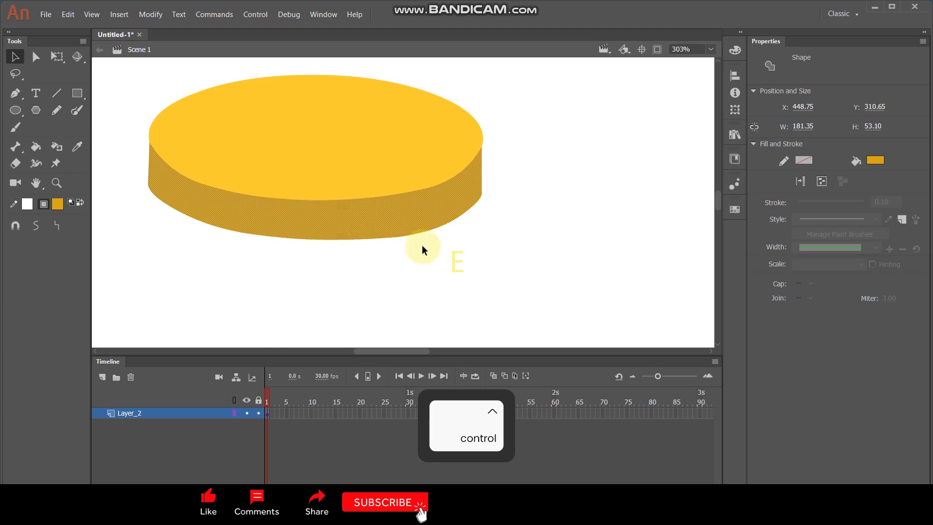
{"action": "key", "text": "ctrl+z"}
{"action": "key", "text": "ctrl+z"}
{"action": "key", "text": "ctrl+z"}
{"action": "key", "text": "ctrl+z"}
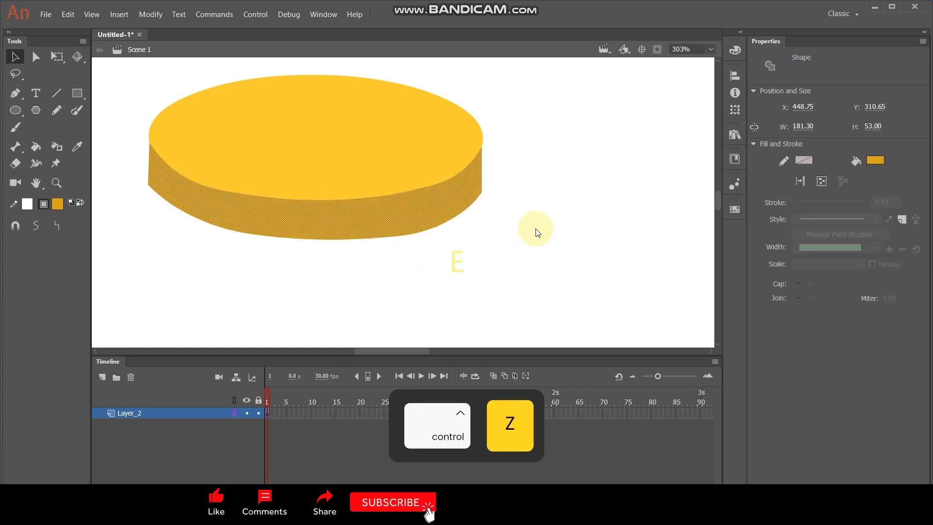
{"action": "key", "text": "ctrl+z"}
{"action": "key", "text": "ctrl+z"}
{"action": "key", "text": "ctrl+z"}
{"action": "key", "text": "ctrl+z"}
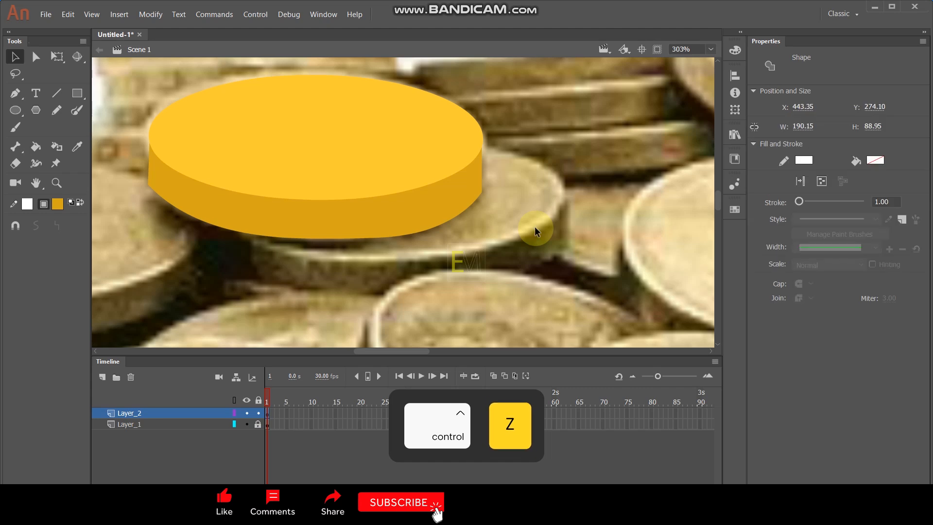
{"action": "key", "text": "ctrl+z"}
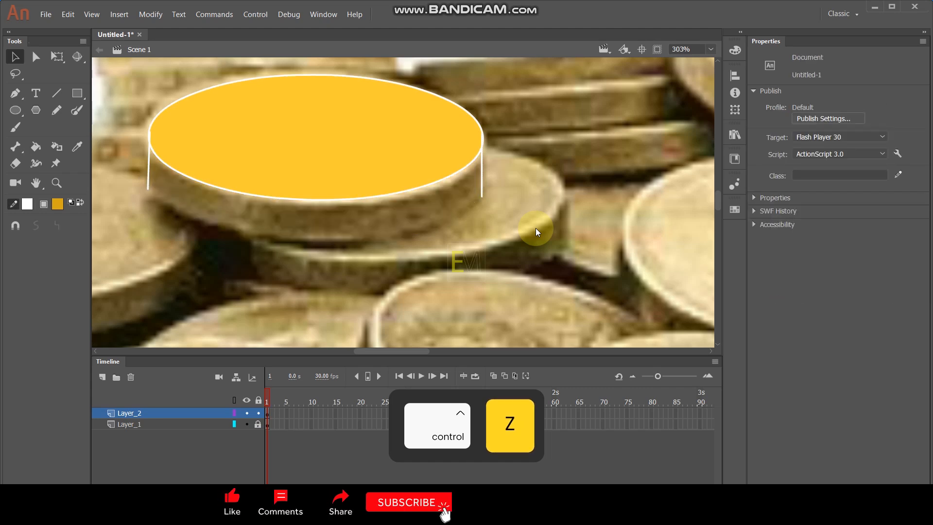
Draw a line from the foot of the coin's left side to its bottom middle and bend it along the lower edge
{"action": "scroll", "coordinate": [149, 227], "scroll_direction": "up", "scroll_amount": 1}
{"action": "left_click", "coordinate": [57, 93]}
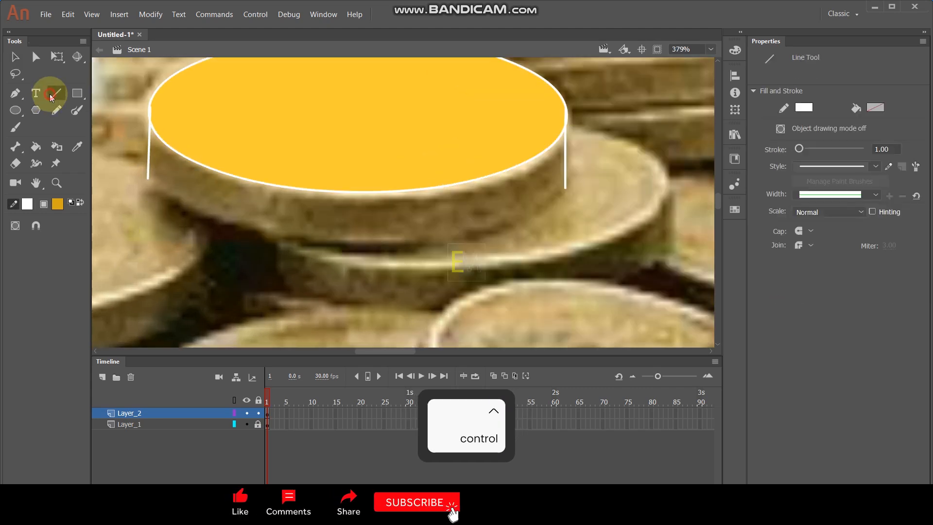
{"action": "left_click_drag", "start_coordinate": [142, 172], "coordinate": [395, 244]}
{"action": "key", "text": "v"}
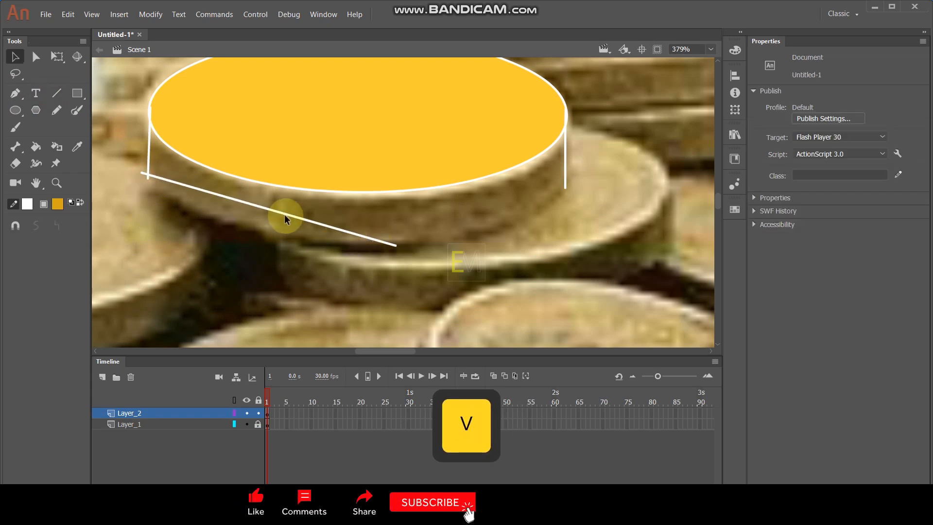
{"action": "left_click_drag", "start_coordinate": [281, 212], "coordinate": [238, 221]}
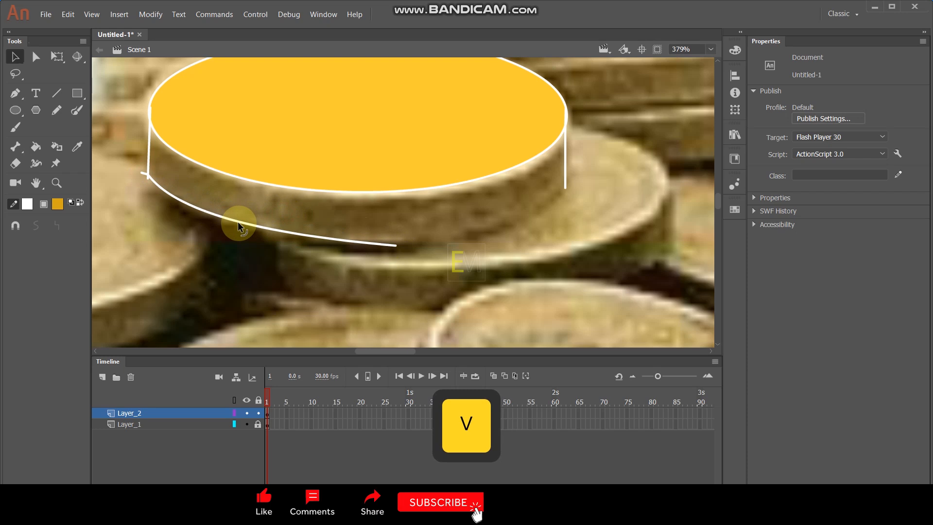
Draw a second line from the coin's bottom middle to the foot of its right side and bend it into the curve
{"action": "left_click", "coordinate": [57, 100]}
{"action": "mouse_move", "coordinate": [306, 240]}
{"action": "left_mouse_down"}
{"action": "mouse_move", "coordinate": [525, 204]}
{"action": "mouse_move", "coordinate": [575, 183]}
{"action": "left_mouse_up"}
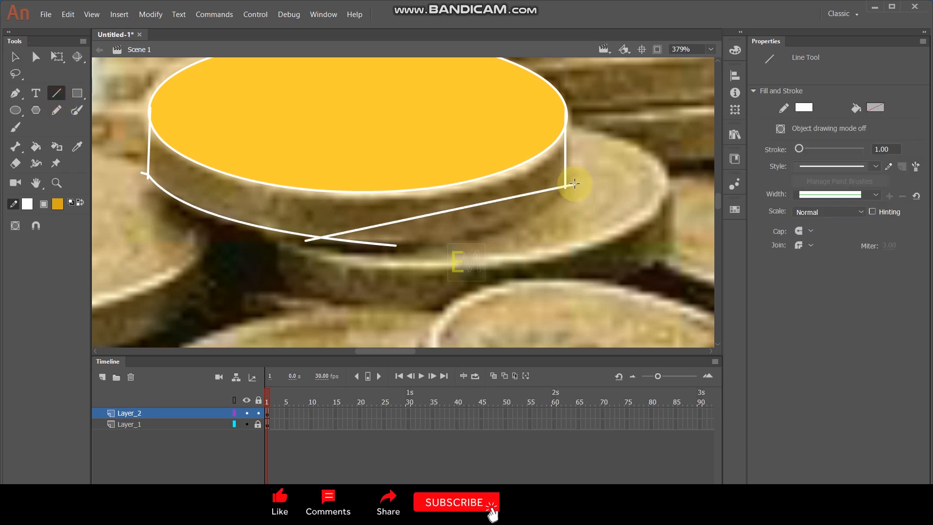
{"action": "key", "text": "v"}
{"action": "left_click_drag", "start_coordinate": [500, 201], "coordinate": [526, 220]}
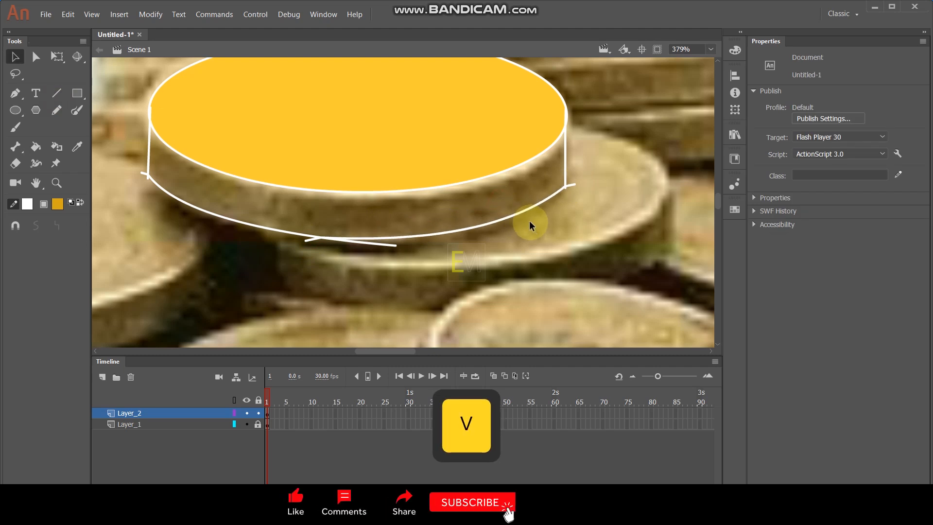
Fill the coin's side area with the dark gold and delete the white outline strokes
{"action": "key", "text": "k"}
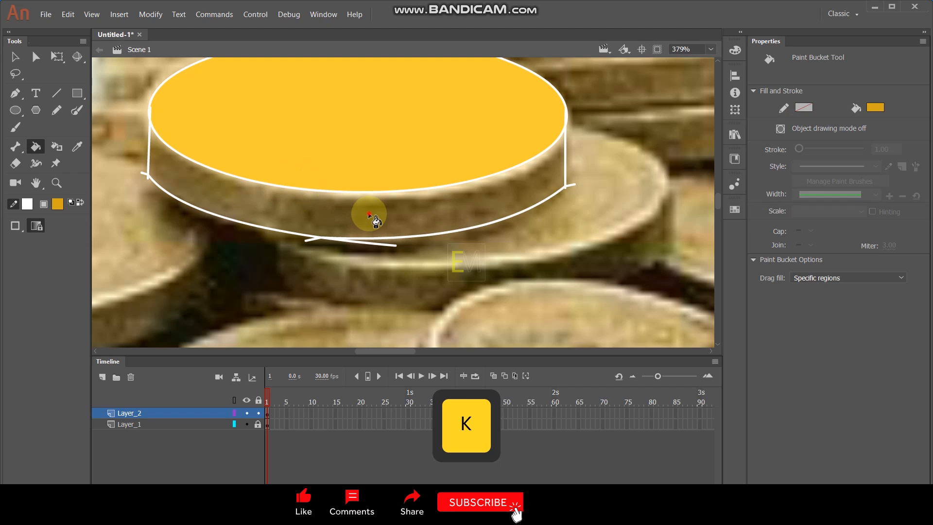
{"action": "left_click", "coordinate": [372, 216]}
{"action": "left_click", "coordinate": [14, 61]}
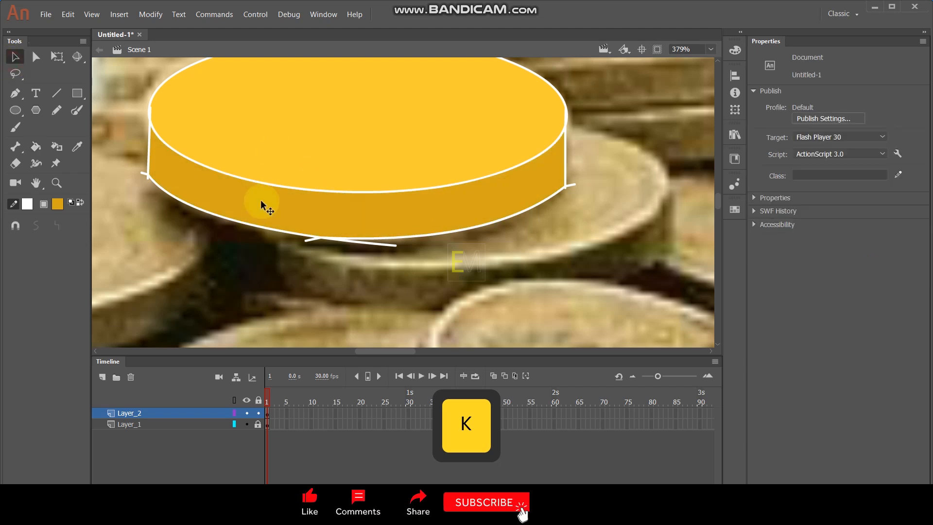
{"action": "double_click", "coordinate": [264, 228]}
{"action": "key", "text": "Delete"}
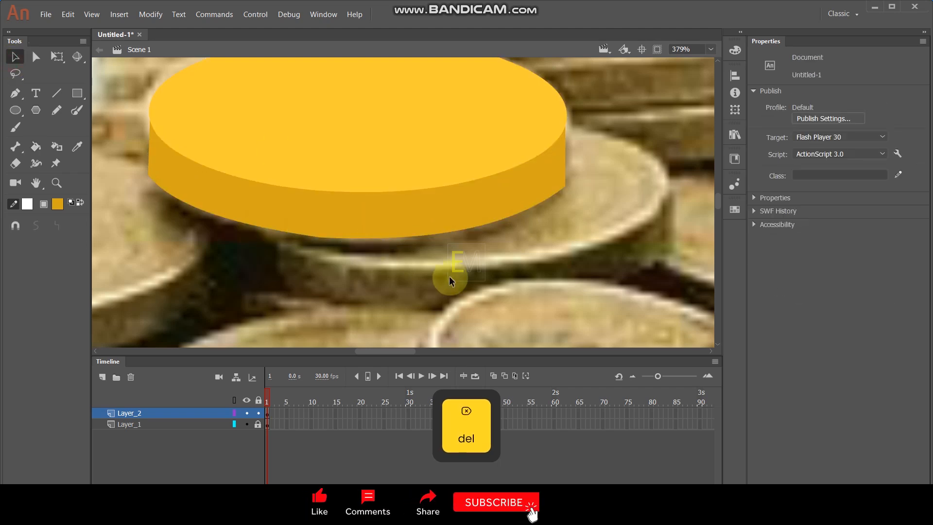
Delete the reference picture's layer, Layer_1
{"action": "scroll", "coordinate": [449, 276], "scroll_direction": "down", "scroll_amount": 3}
{"action": "left_click", "coordinate": [152, 425]}
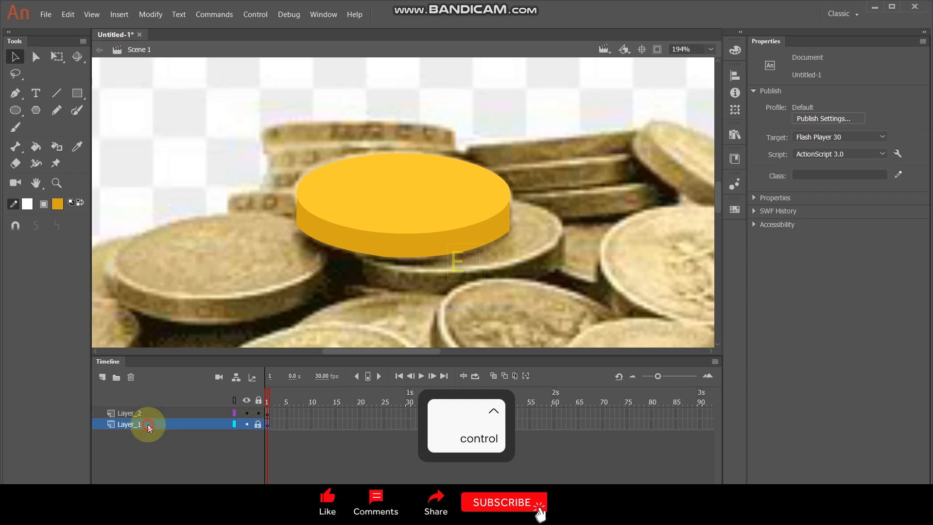
{"action": "left_click", "coordinate": [130, 377]}
{"action": "scroll", "coordinate": [456, 218], "scroll_direction": "up", "scroll_amount": 2}
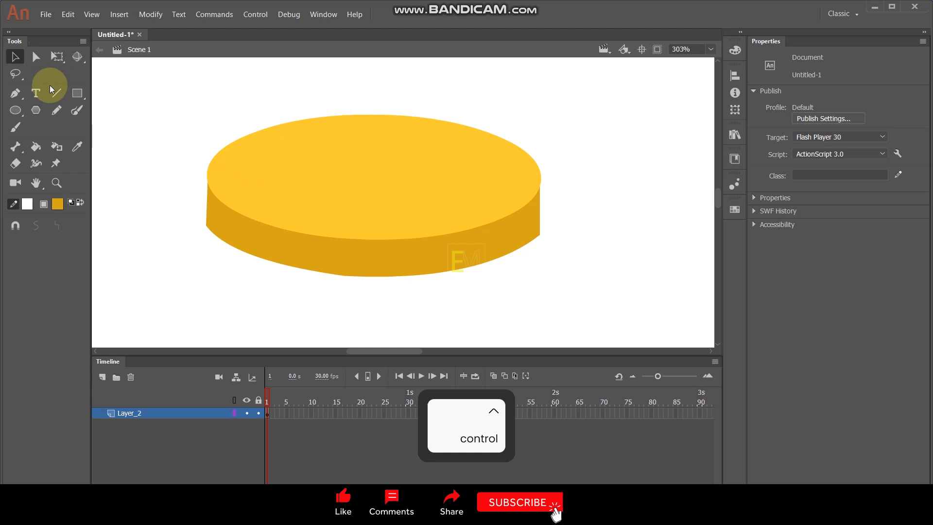
Draw a dark gold oval with a white outline on the coin's top face and stretch it to about 159 by 53
{"action": "left_click", "coordinate": [16, 115]}
{"action": "mouse_move", "coordinate": [248, 145]}
{"action": "left_mouse_down"}
{"action": "mouse_move", "coordinate": [365, 191]}
{"action": "mouse_move", "coordinate": [489, 209]}
{"action": "mouse_move", "coordinate": [522, 226]}
{"action": "left_mouse_up"}
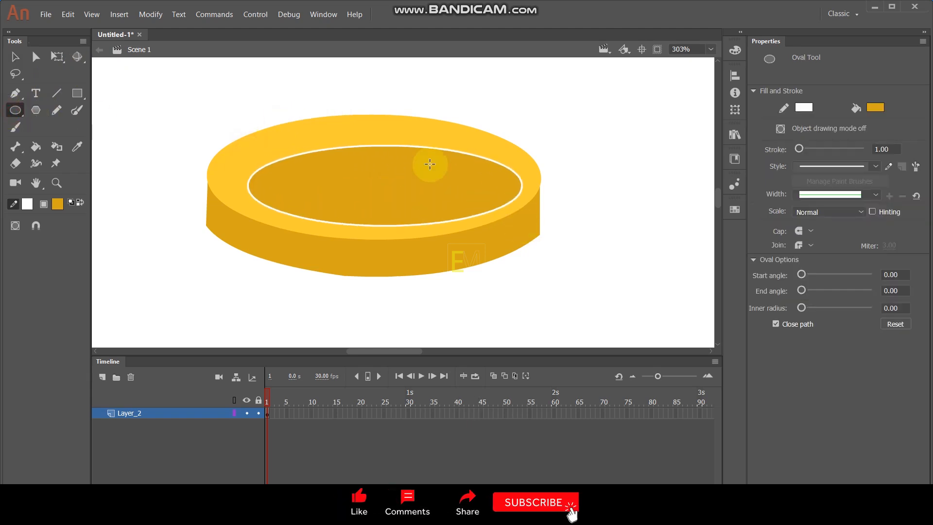
{"action": "left_click", "coordinate": [15, 57]}
{"action": "double_click", "coordinate": [341, 169]}
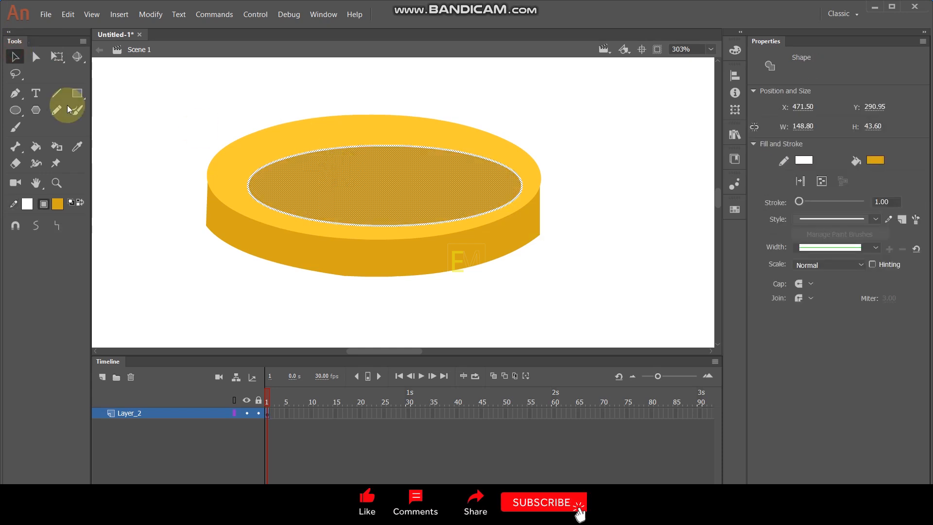
{"action": "left_click", "coordinate": [57, 56]}
{"action": "left_click_drag", "start_coordinate": [385, 145], "coordinate": [383, 129]}
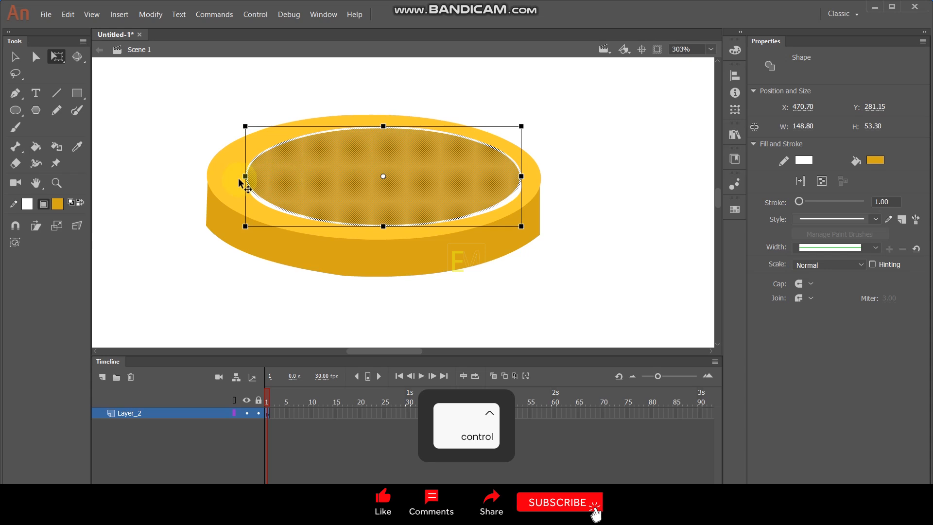
{"action": "left_click_drag", "start_coordinate": [245, 177], "coordinate": [227, 176]}
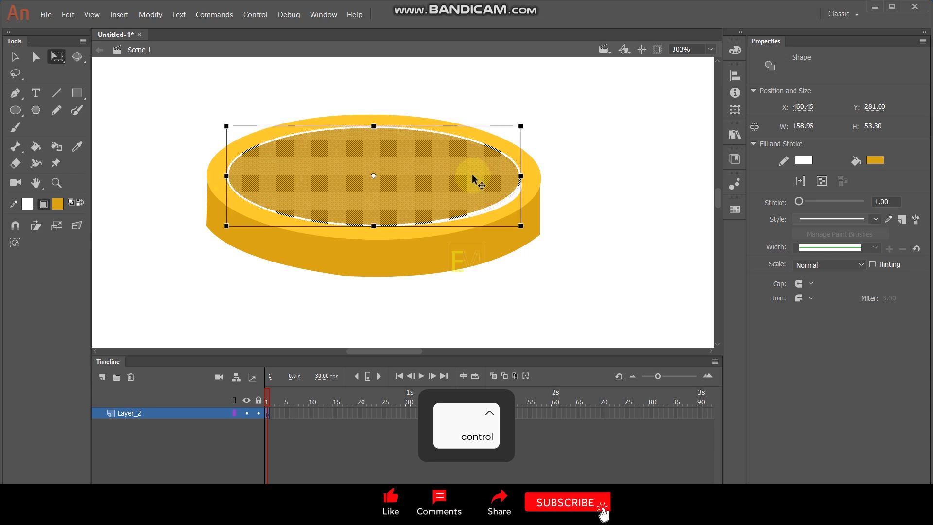
{"action": "left_click", "coordinate": [567, 176]}
Fill the white gap beside the inner oval with the rim's light gold and delete the oval's white outline
{"action": "key", "text": "i"}
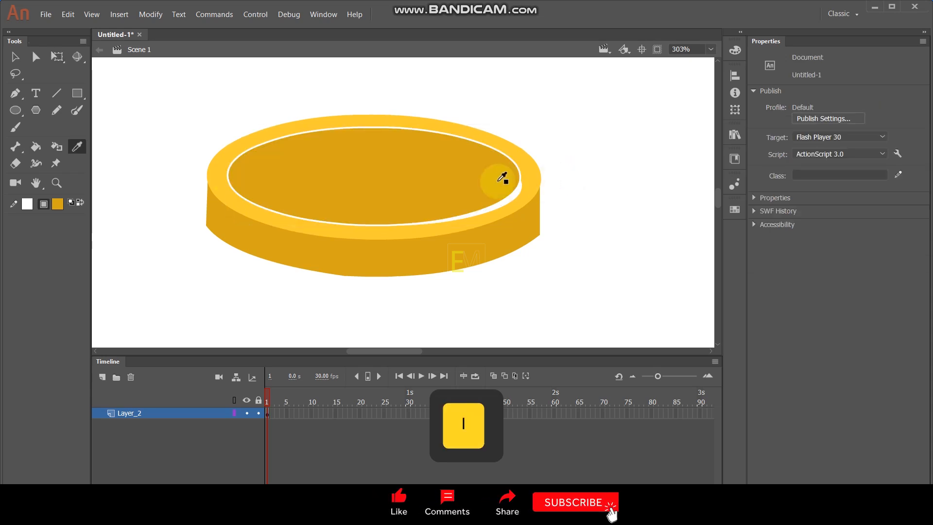
{"action": "left_click", "coordinate": [511, 199]}
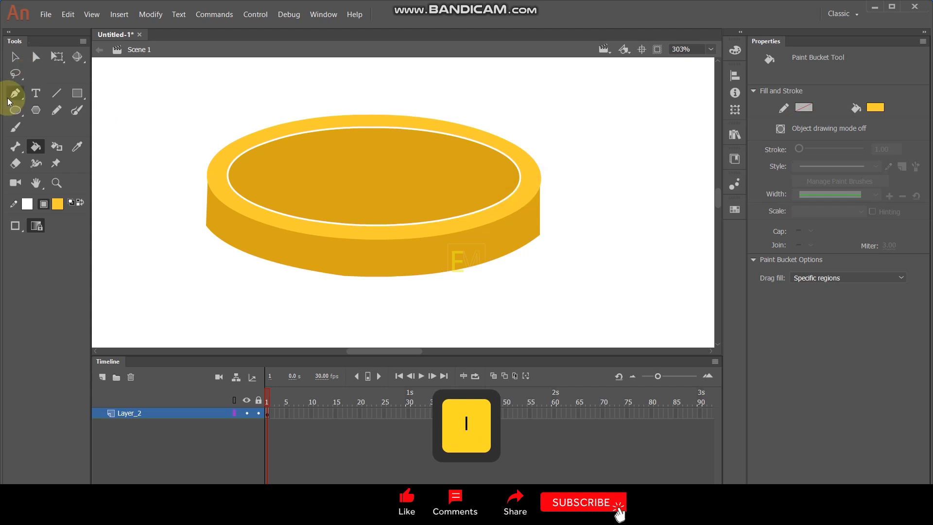
{"action": "left_click", "coordinate": [15, 57]}
{"action": "left_click", "coordinate": [432, 224]}
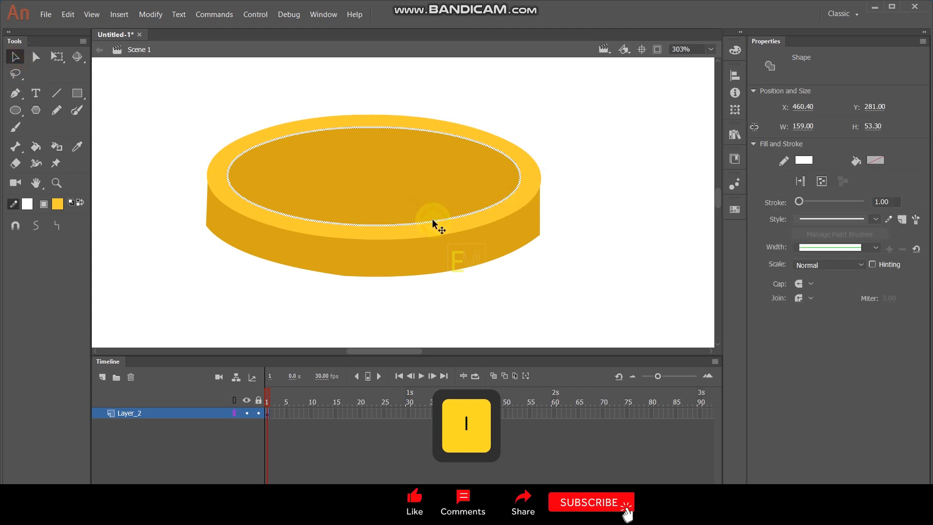
{"action": "key", "text": "Delete"}
Try to round the coin's lower right corner by bending its bottom edge outward
{"action": "scroll", "coordinate": [550, 195], "scroll_direction": "down", "scroll_amount": 5}
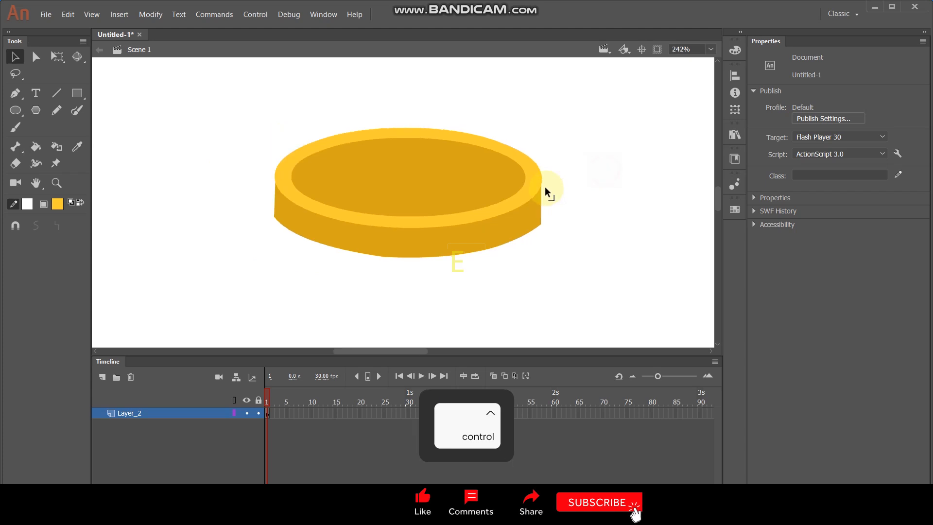
{"action": "scroll", "coordinate": [427, 182], "scroll_direction": "up", "scroll_amount": 5}
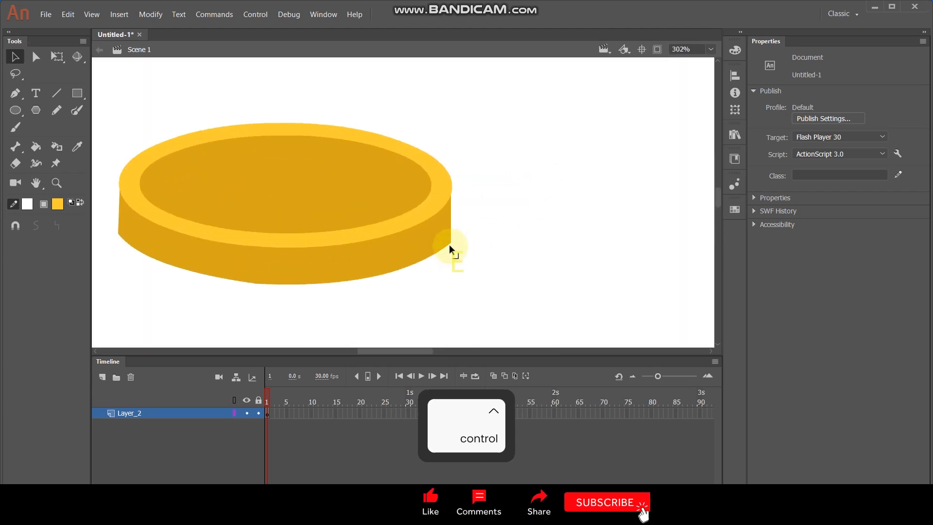
{"action": "scroll", "coordinate": [443, 248], "scroll_direction": "up", "scroll_amount": 3}
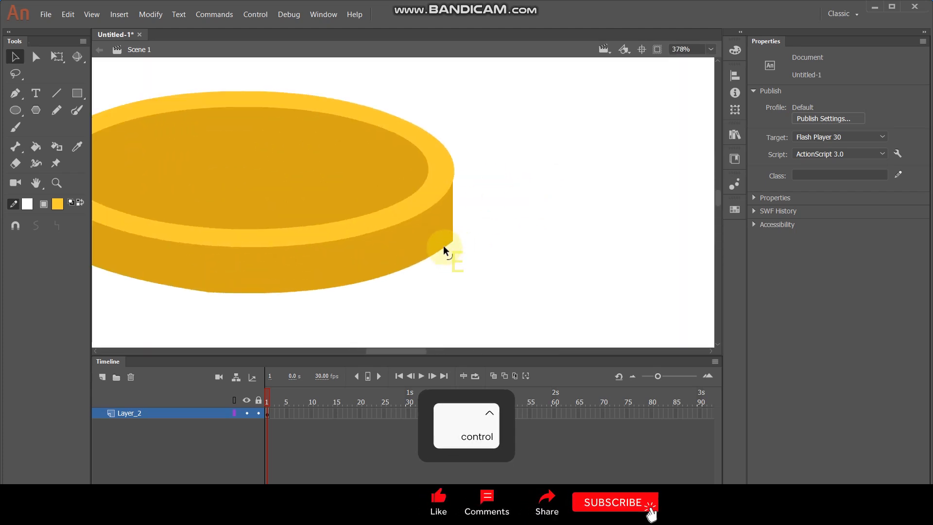
{"action": "left_click_drag", "start_coordinate": [446, 246], "coordinate": [518, 224]}
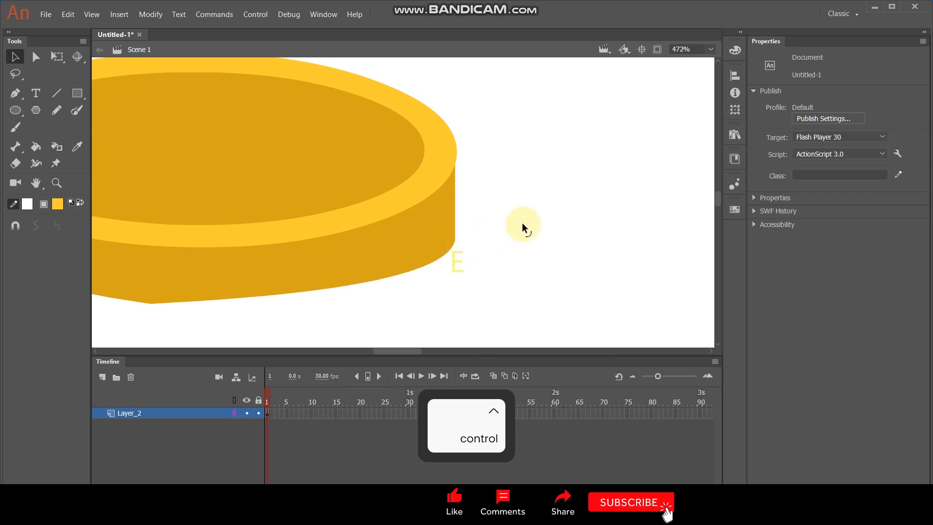
{"action": "scroll", "coordinate": [500, 217], "scroll_direction": "down", "scroll_amount": 3}
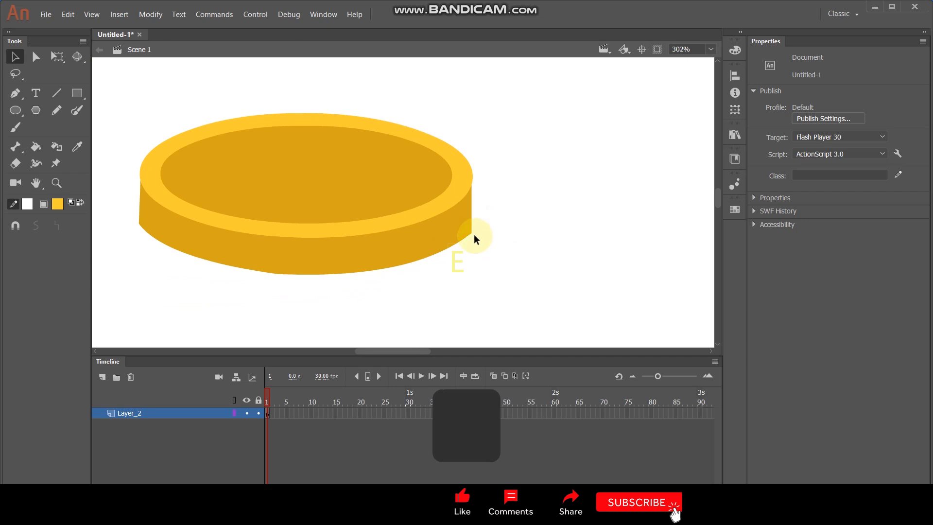
Round the coin's lower right corner by cutting it with a short curved line, deleting the leftover corner and the line
{"action": "scroll", "coordinate": [498, 210], "scroll_direction": "up", "scroll_amount": 3}
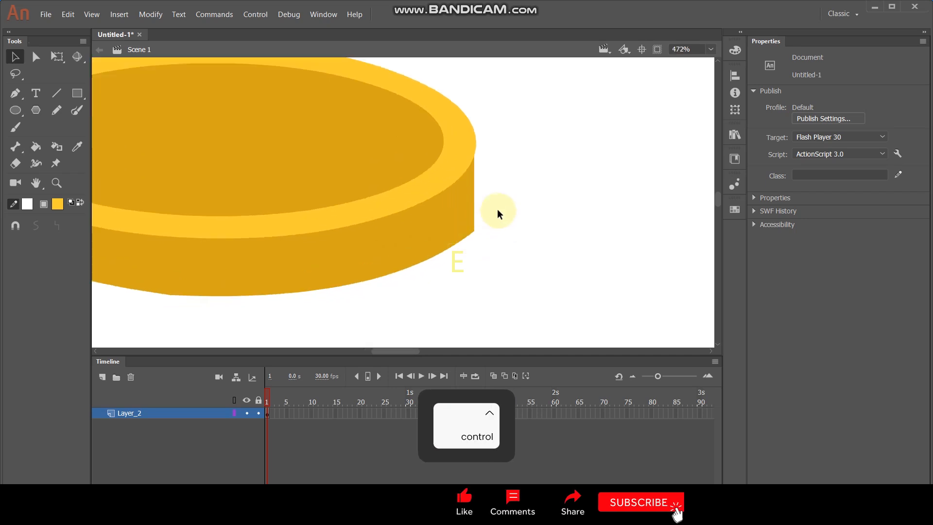
{"action": "left_click", "coordinate": [57, 93]}
{"action": "left_click_drag", "start_coordinate": [471, 217], "coordinate": [461, 241]}
{"action": "key", "text": "v"}
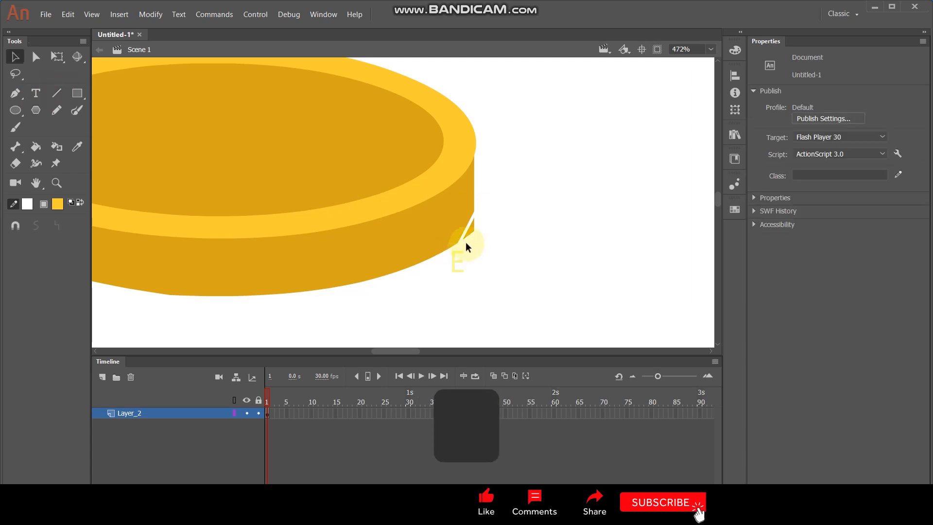
{"action": "left_click_drag", "start_coordinate": [465, 228], "coordinate": [471, 233]}
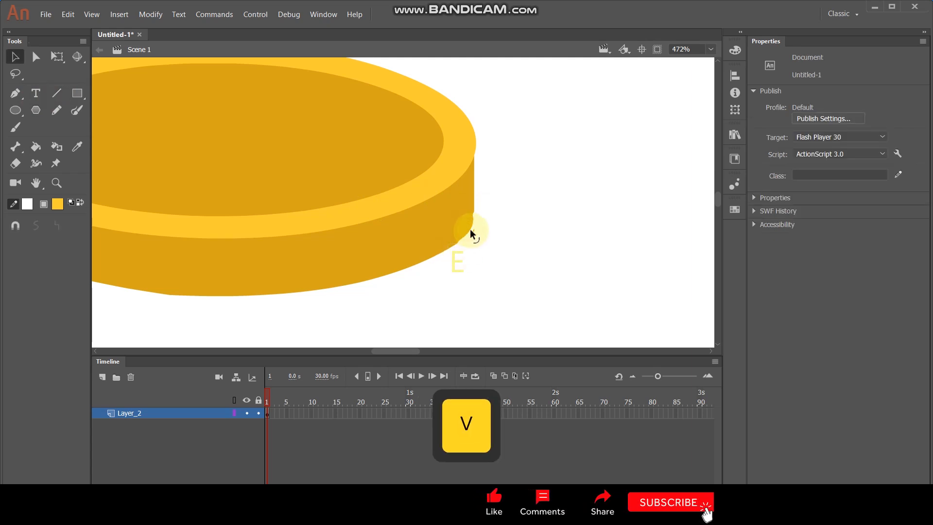
{"action": "left_click", "coordinate": [472, 230]}
{"action": "key", "text": "Delete"}
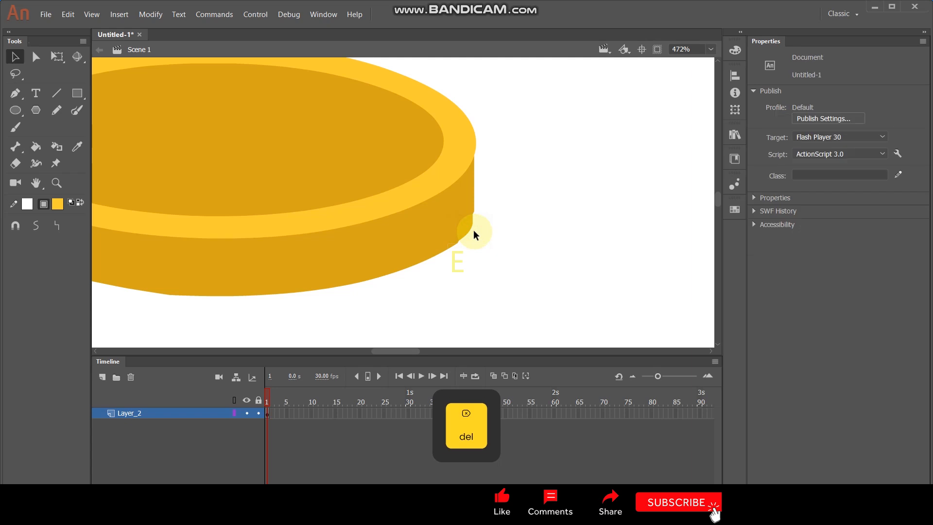
{"action": "left_click", "coordinate": [470, 232]}
{"action": "key", "text": "Delete"}
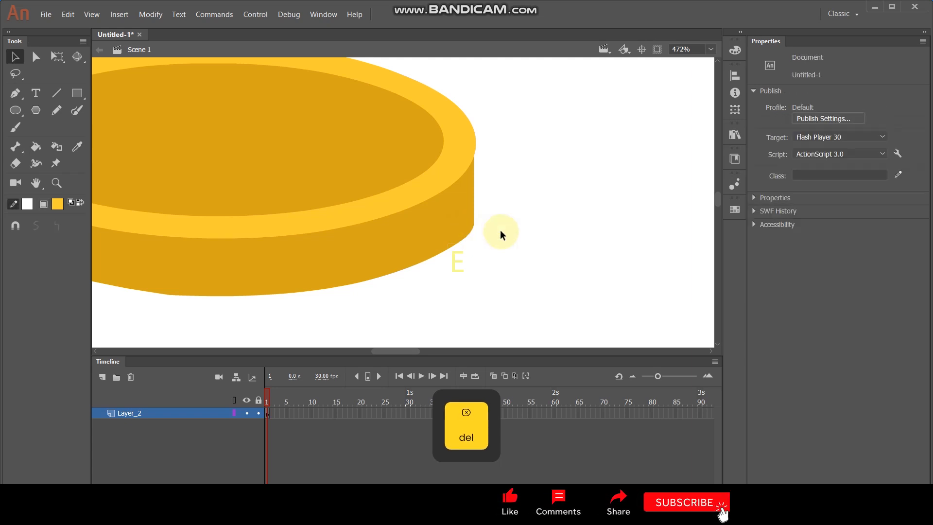
Select the whole coin drawing and convert it to a symbol
{"action": "scroll", "coordinate": [502, 222], "scroll_direction": "down", "scroll_amount": 3}
{"action": "scroll", "coordinate": [283, 201], "scroll_direction": "up", "scroll_amount": 1}
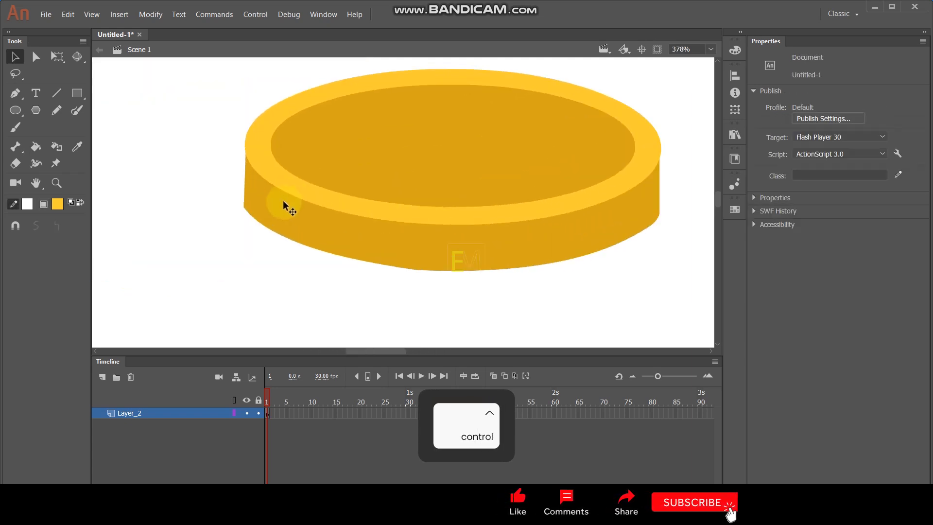
{"action": "scroll", "coordinate": [283, 201], "scroll_direction": "down", "scroll_amount": 3}
{"action": "left_click_drag", "start_coordinate": [249, 152], "coordinate": [410, 242]}
{"action": "scroll", "coordinate": [252, 185], "scroll_direction": "up", "scroll_amount": 2}
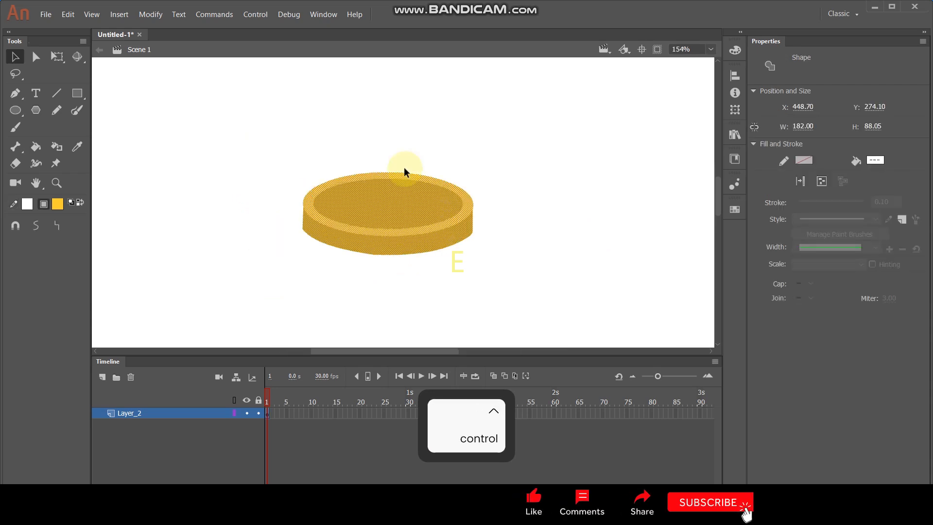
{"action": "key", "text": "F8"}
{"action": "left_click", "coordinate": [611, 130]}
Open the coin symbol for editing and insert a blank keyframe at frame 2
{"action": "double_click", "coordinate": [445, 238]}
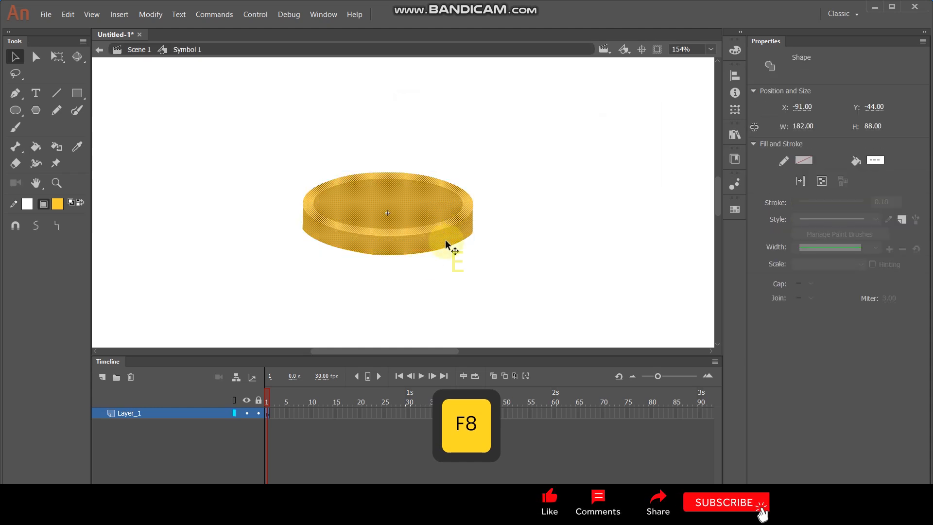
{"action": "key", "text": "F7"}
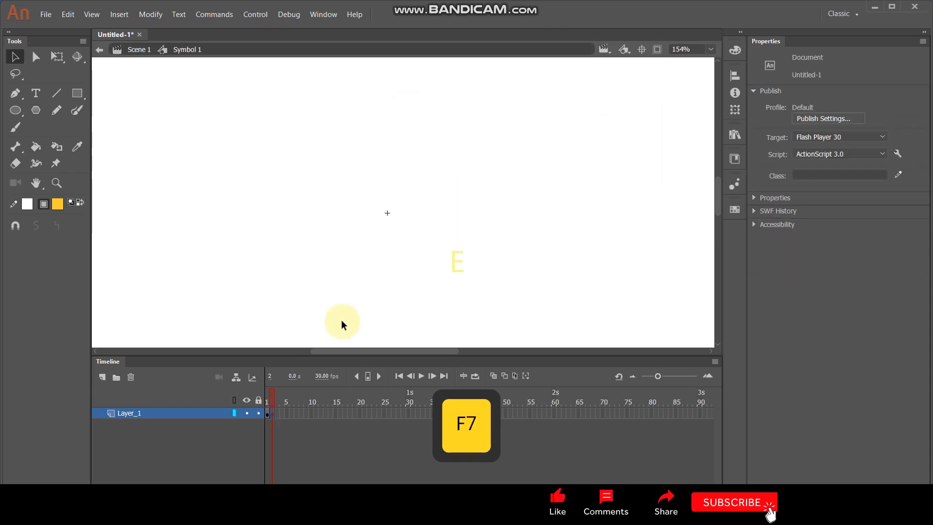
Undo the blank keyframe and insert a regular keyframe at frame 2 with the coin rotated slightly counterclockwise
{"action": "key", "text": "ctrl+z"}
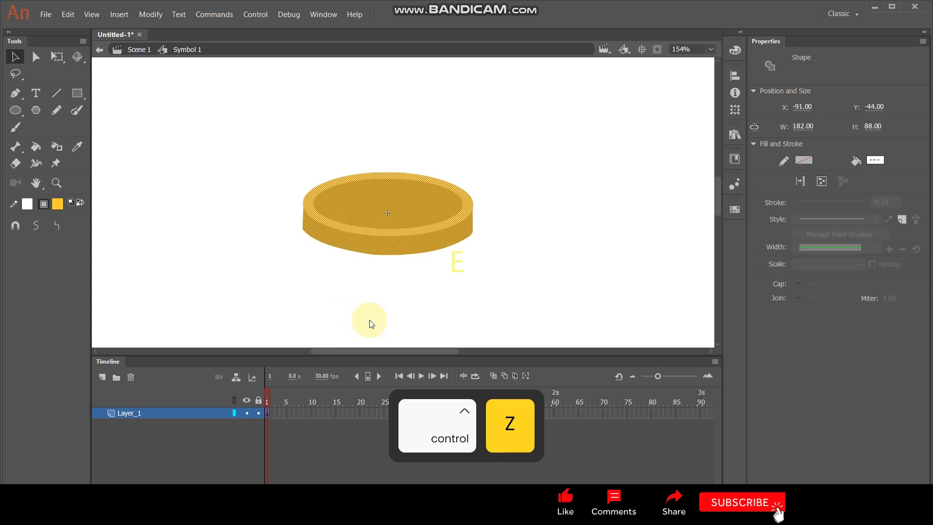
{"action": "key", "text": "F6"}
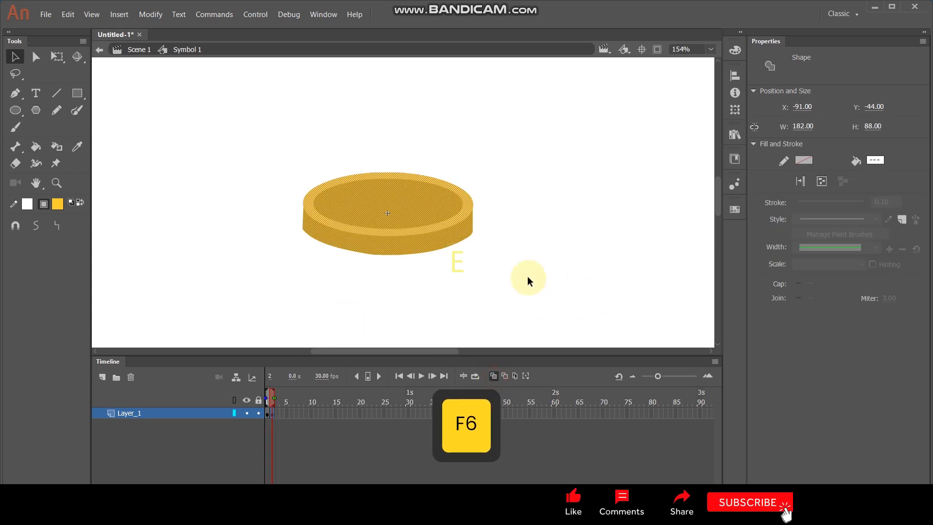
{"action": "left_click", "coordinate": [57, 58]}
{"action": "left_click", "coordinate": [420, 185]}
{"action": "left_click_drag", "start_coordinate": [478, 164], "coordinate": [477, 142]}
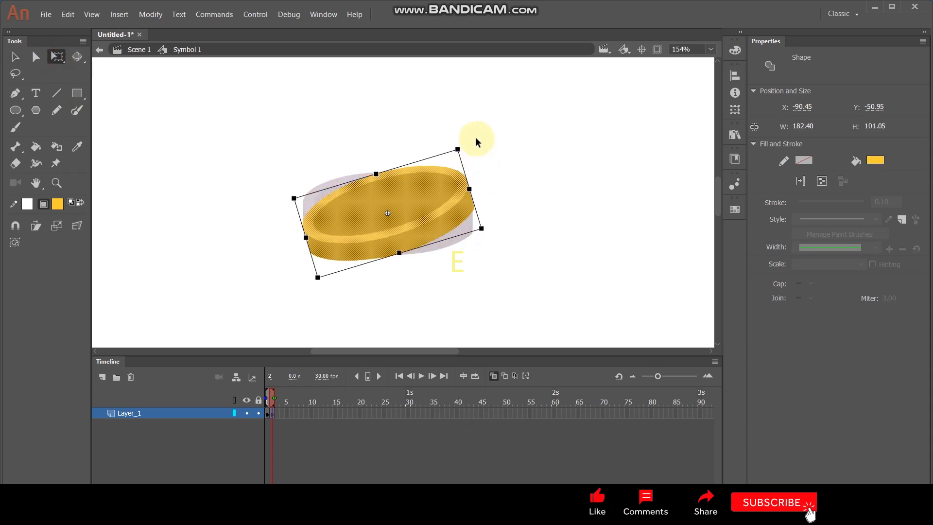
Add keyframes at frames 3 to 6, rotating the coin further counterclockwise in each until nearly upright, and play them back
{"action": "key", "text": "F6"}
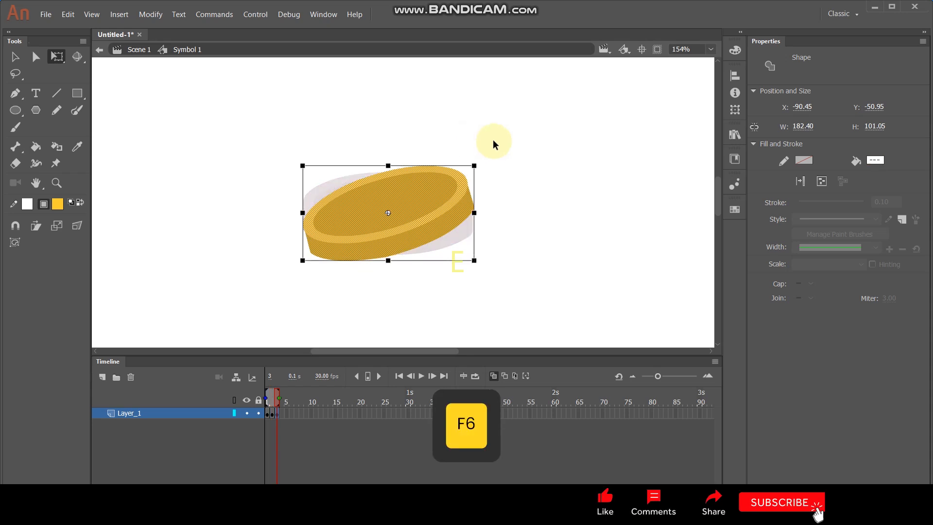
{"action": "left_click_drag", "start_coordinate": [480, 171], "coordinate": [426, 117]}
{"action": "key", "text": "F6"}
{"action": "key", "text": "F6"}
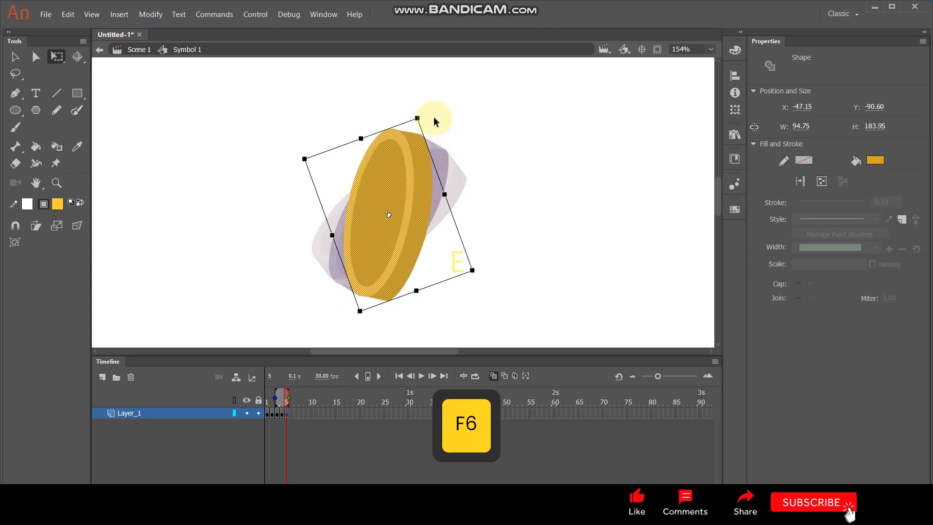
{"action": "key", "text": "F6"}
{"action": "left_click_drag", "start_coordinate": [438, 129], "coordinate": [423, 116]}
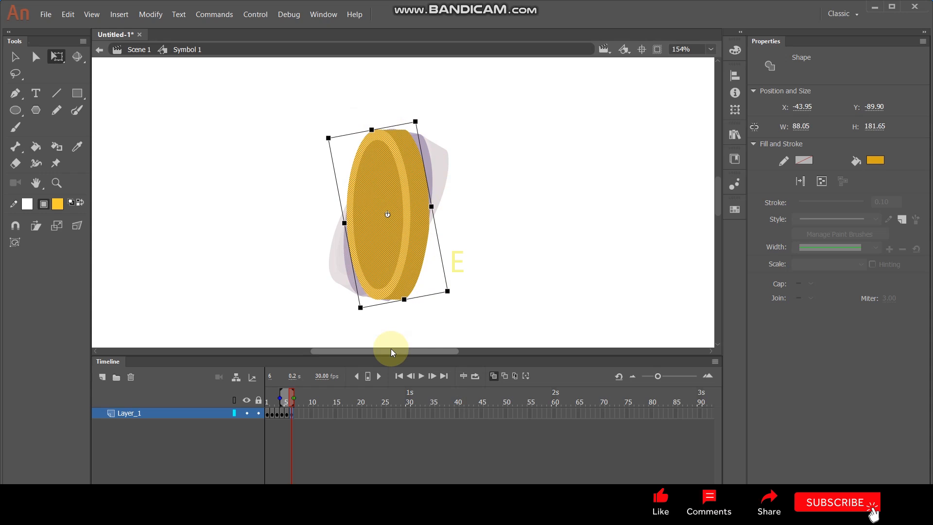
{"action": "key", "text": "Return"}
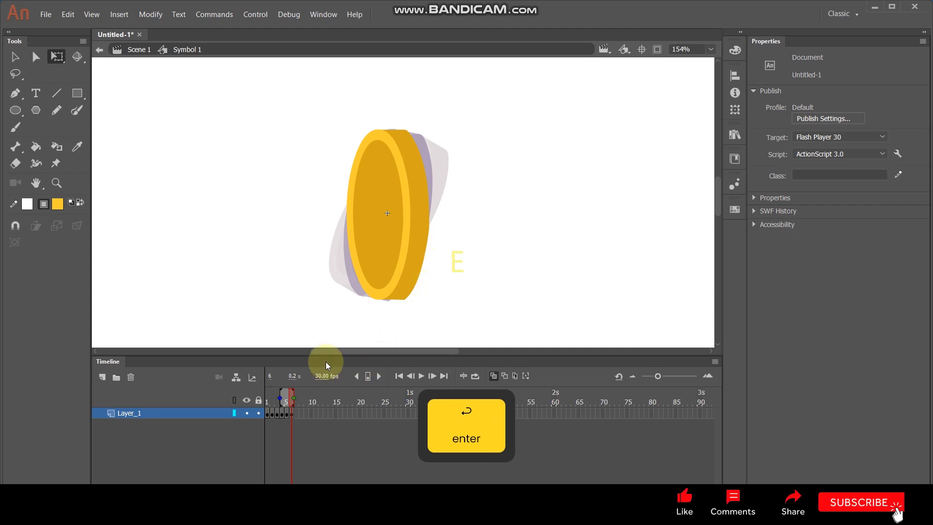
Flip the coin horizontally in a new keyframe at frame 7 and play back the animation
{"action": "left_click", "coordinate": [292, 413]}
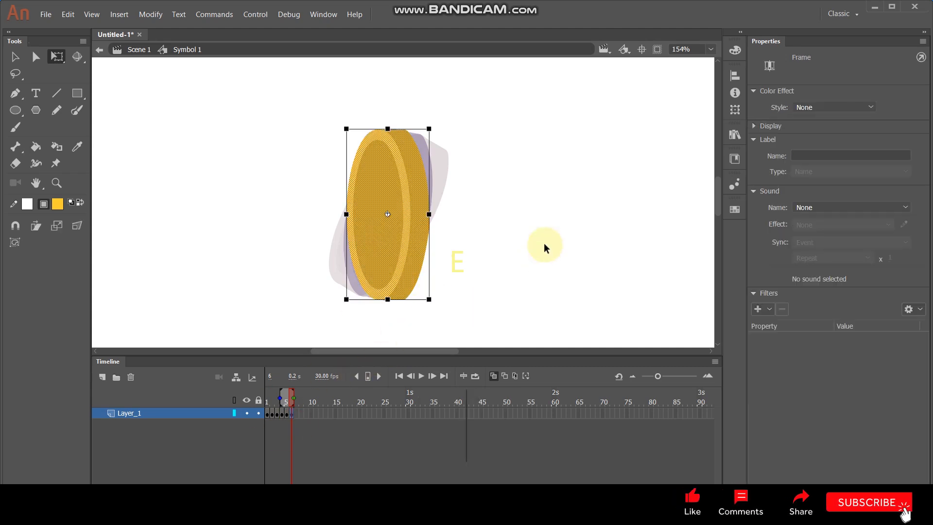
{"action": "key", "text": "F6"}
{"action": "right_click", "coordinate": [414, 213]}
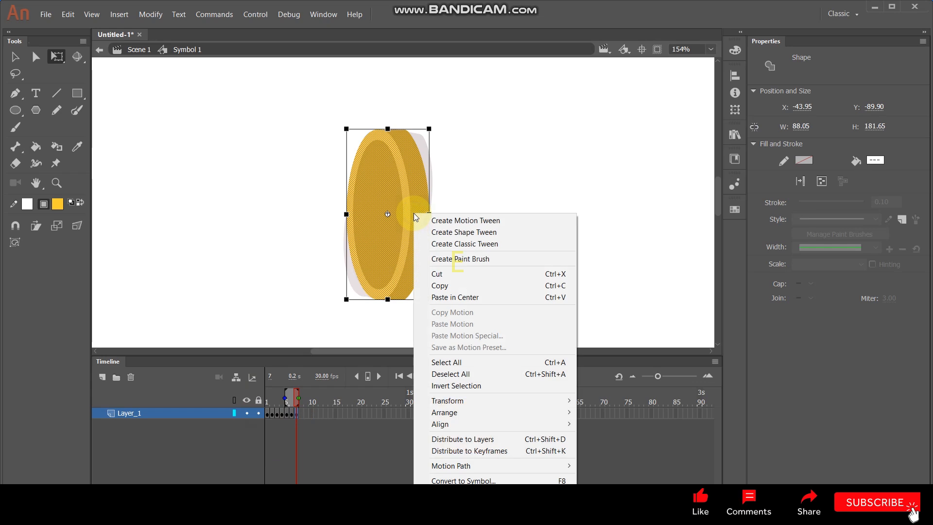
{"action": "mouse_move", "coordinate": [479, 401]}
{"action": "left_click", "coordinate": [625, 385]}
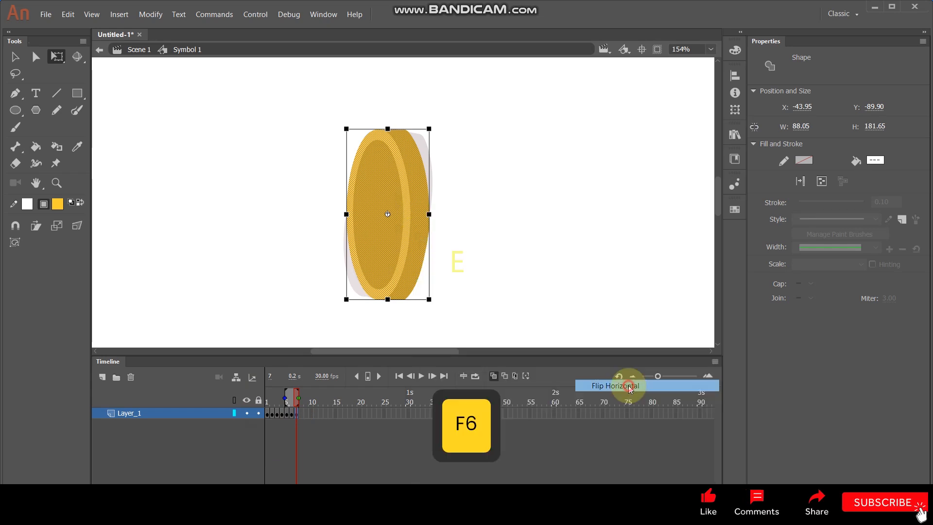
{"action": "key", "text": "Return"}
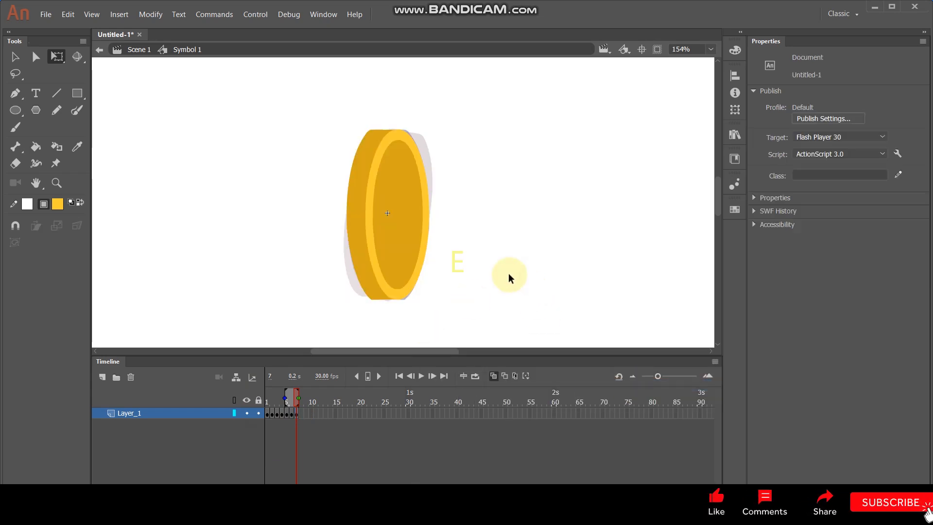
{"action": "key", "text": "Return"}
{"action": "key", "text": "Return"}
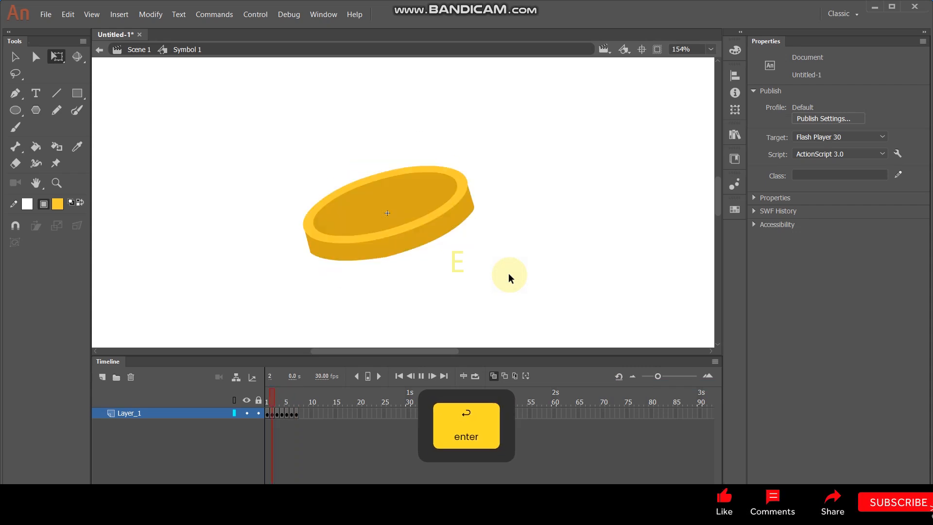
{"action": "key", "text": "Return"}
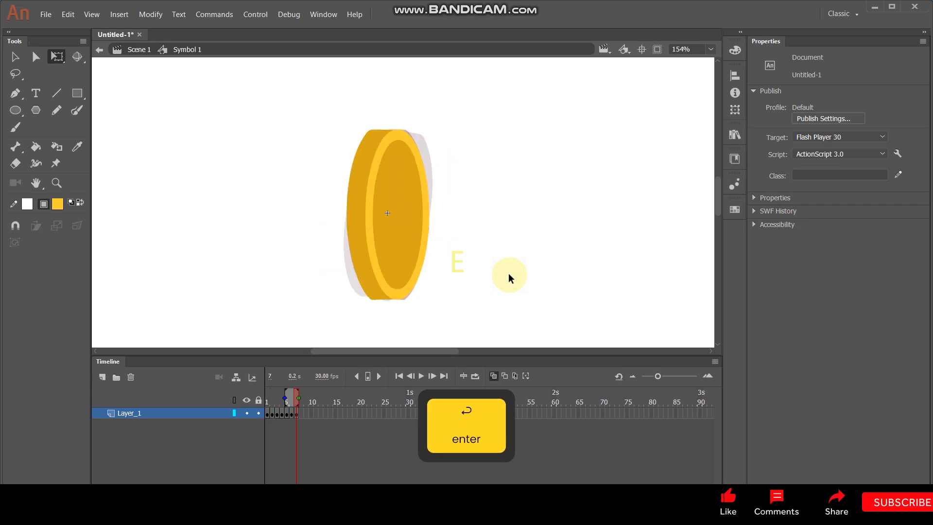
Add keyframes at frames 8 to 10, rotating the flipped coin progressively counterclockwise until it lies tilted down to the right
{"action": "left_click", "coordinate": [298, 415]}
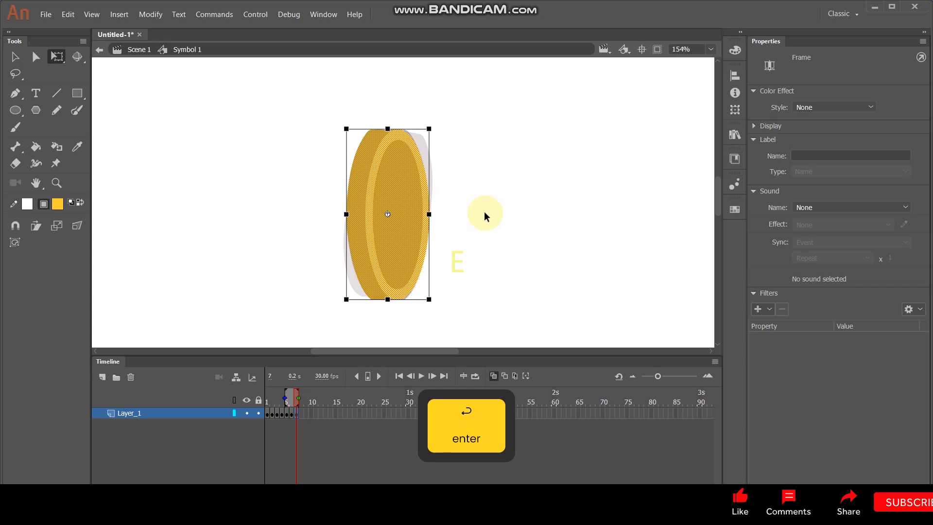
{"action": "key", "text": "F6"}
{"action": "mouse_move", "coordinate": [430, 129]}
{"action": "left_mouse_down"}
{"action": "mouse_move", "coordinate": [410, 121]}
{"action": "mouse_move", "coordinate": [422, 128]}
{"action": "left_mouse_up"}
{"action": "key", "text": "F6"}
{"action": "key", "text": "F6"}
Add keyframes at frames 11 and 12, turning the coin further counterclockwise to a steep tilt, and play back the spin
{"action": "key", "text": "F6"}
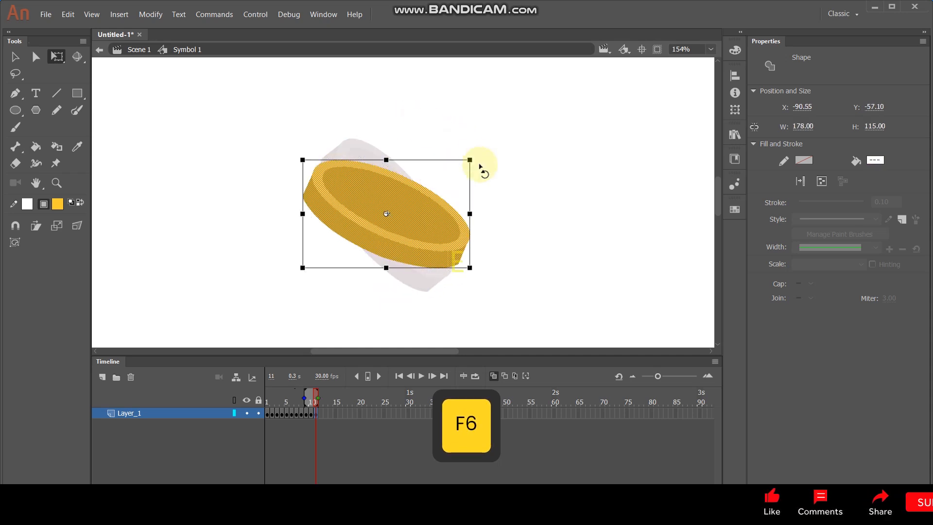
{"action": "left_click_drag", "start_coordinate": [478, 165], "coordinate": [411, 123]}
{"action": "key", "text": "F6"}
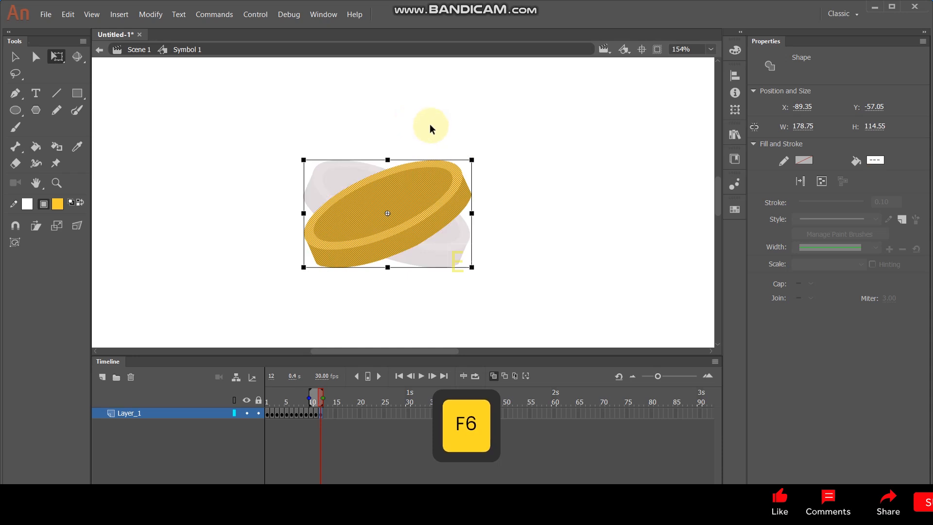
{"action": "left_click_drag", "start_coordinate": [476, 163], "coordinate": [414, 113]}
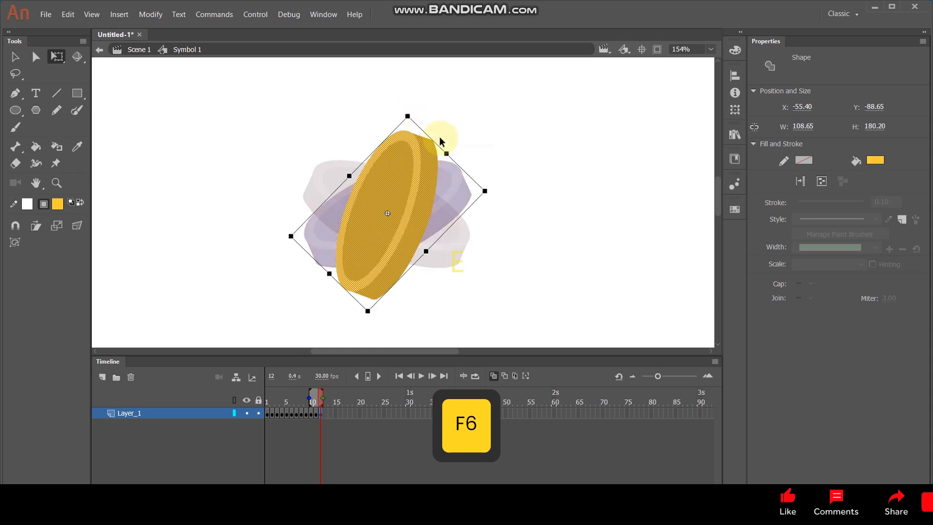
{"action": "key", "text": "Return"}
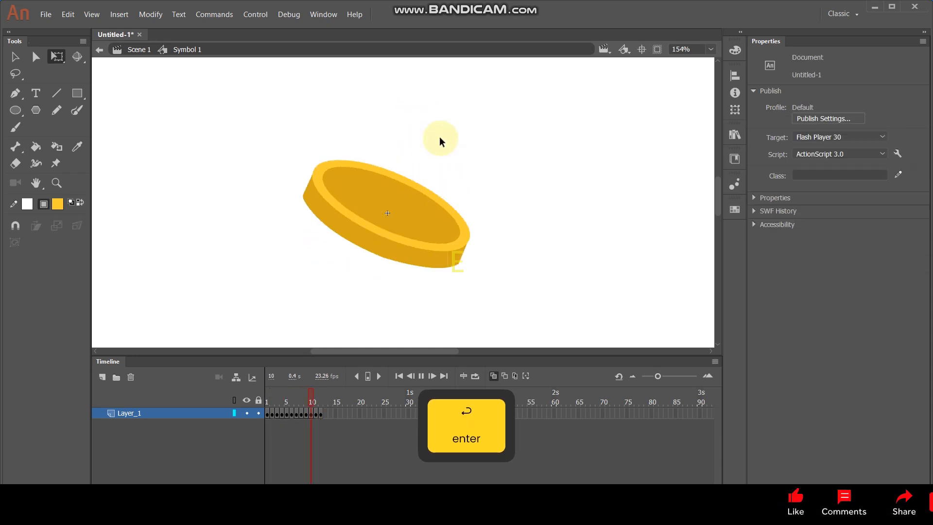
{"action": "key", "text": "Return"}
{"action": "key", "text": "Return"}
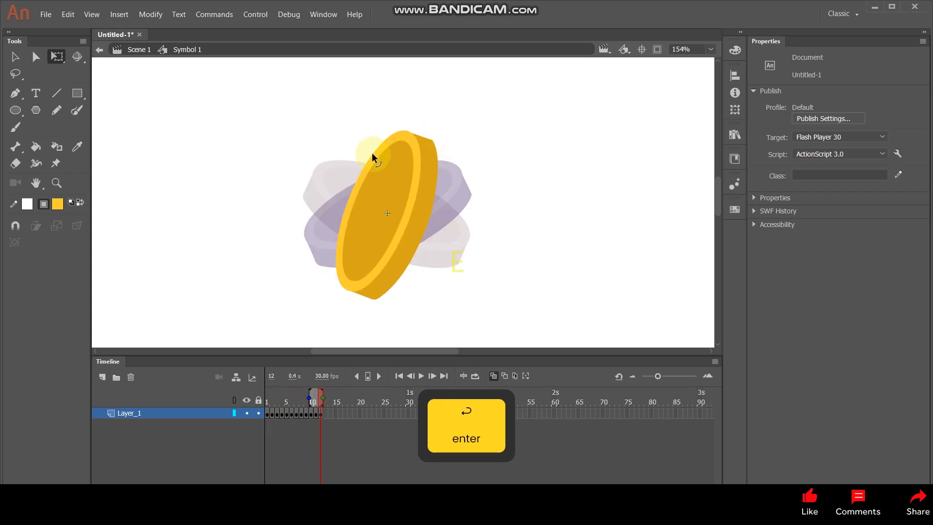
Return to the main scene and move the coin just below the stage, to about X 607, Y 825
{"action": "double_click", "coordinate": [323, 137]}
{"action": "scroll", "coordinate": [434, 135], "scroll_direction": "down", "scroll_amount": 5}
{"action": "scroll", "coordinate": [436, 154], "scroll_direction": "up", "scroll_amount": 1}
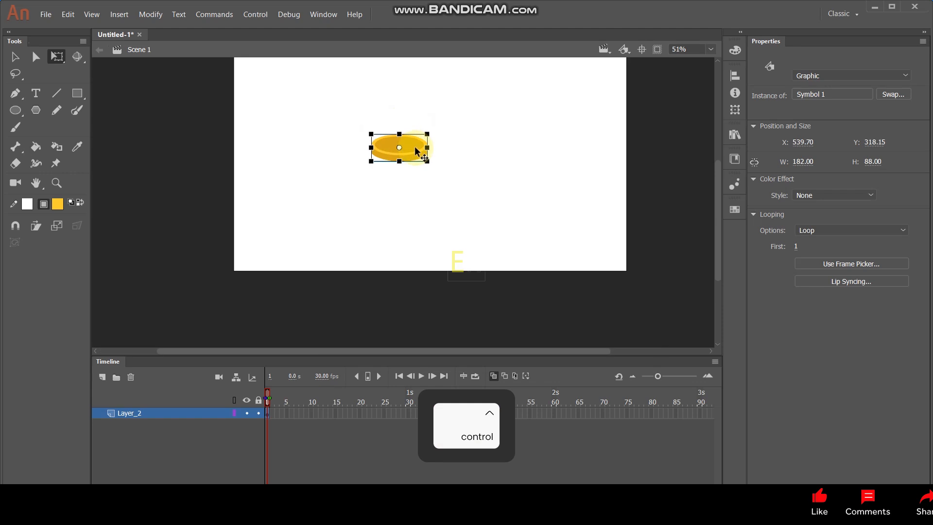
{"action": "left_click_drag", "start_coordinate": [410, 153], "coordinate": [430, 308]}
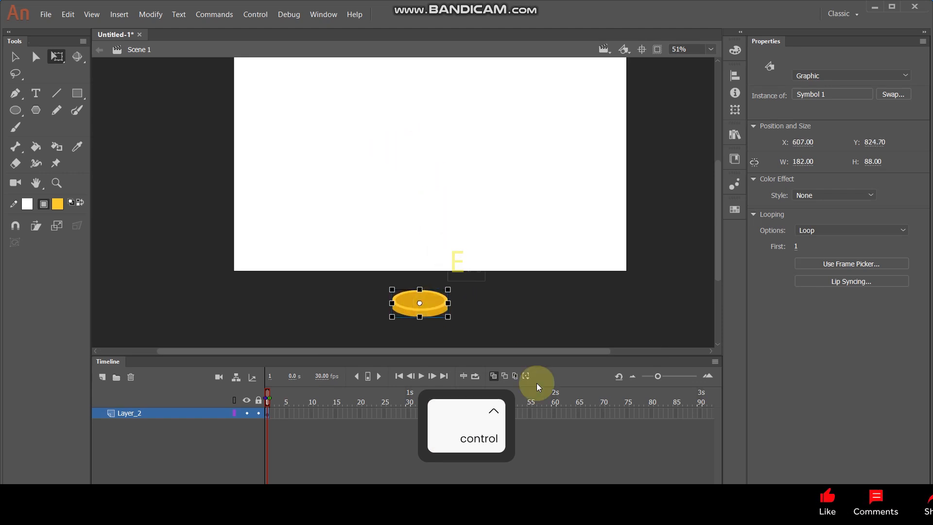
Add keyframes at frames 60 and 30, and move the coin straight up to the upper part of the stage at frame 30
{"action": "left_click", "coordinate": [553, 454]}
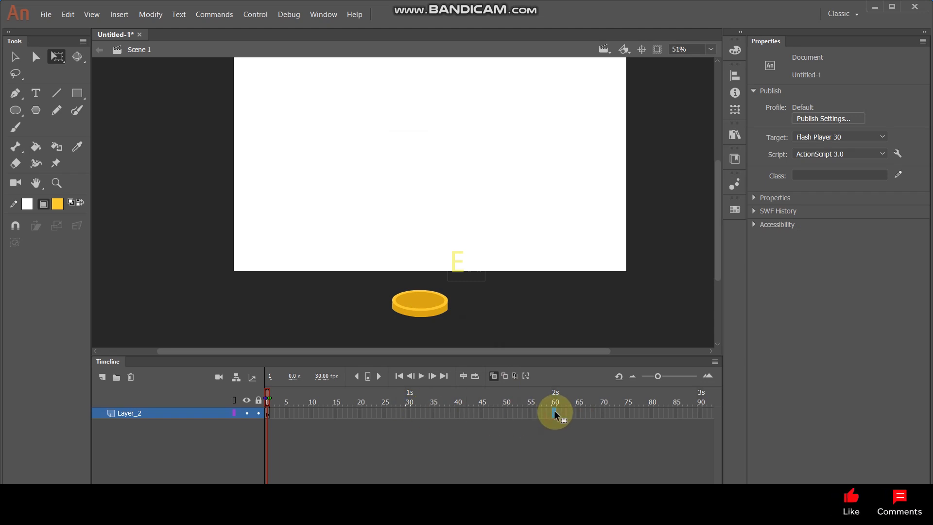
{"action": "key", "text": "F6"}
{"action": "left_click", "coordinate": [409, 415]}
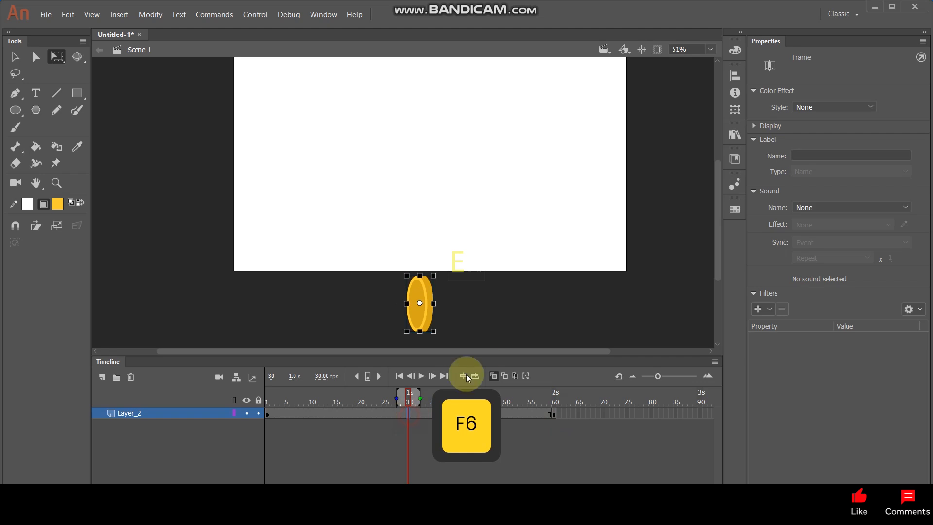
{"action": "key", "text": "F6"}
{"action": "key", "text": "shift"}
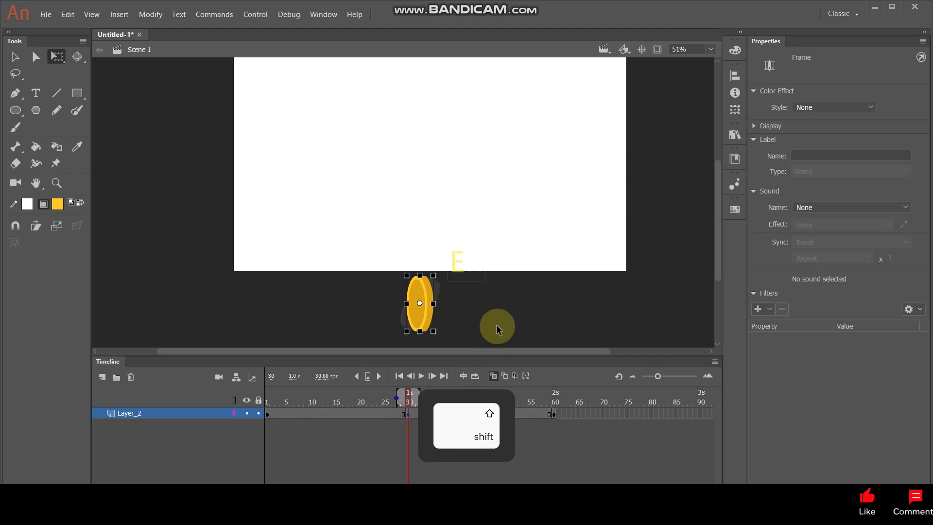
{"action": "key", "text": "shift+Up"}
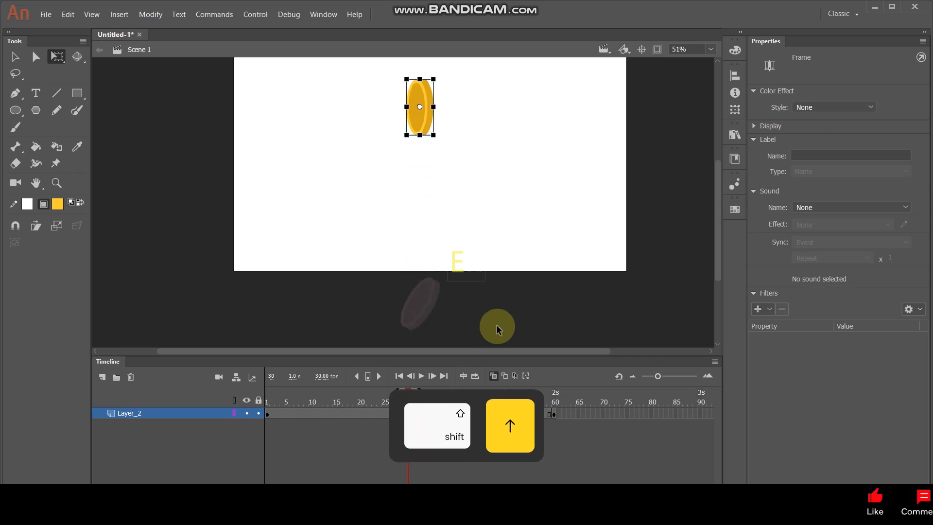
Create classic tweens between the keyframes at frames 1, 30 and 60, and test the movie in a maximized window
{"action": "scroll", "coordinate": [454, 221], "scroll_direction": "down", "scroll_amount": 2, "text": "ctrl"}
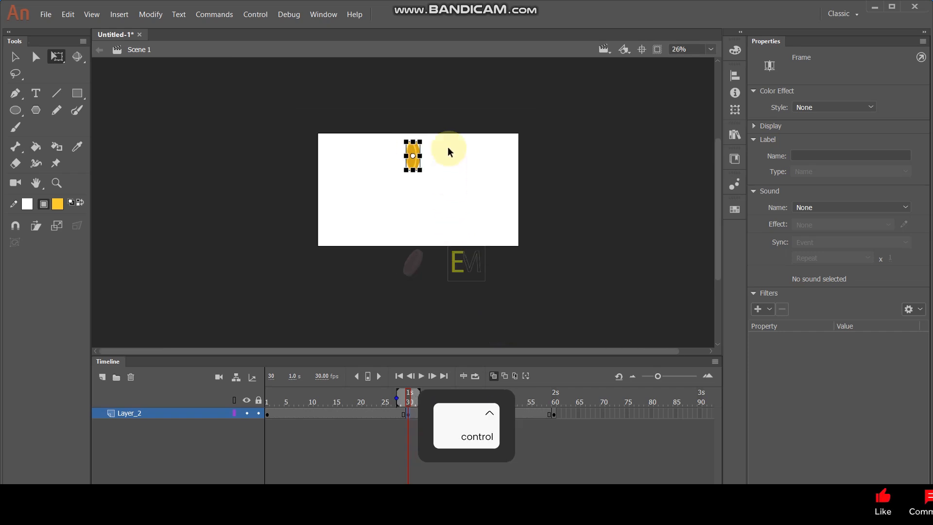
{"action": "scroll", "coordinate": [448, 145], "scroll_direction": "up", "scroll_amount": 1, "text": "ctrl"}
{"action": "left_click_drag", "start_coordinate": [413, 417], "coordinate": [363, 416]}
{"action": "right_click", "coordinate": [363, 416]}
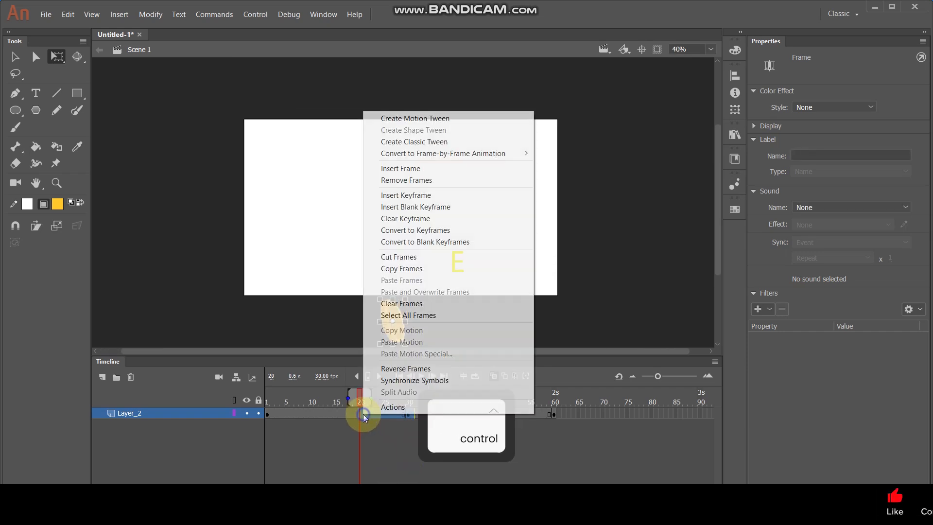
{"action": "left_click", "coordinate": [415, 141]}
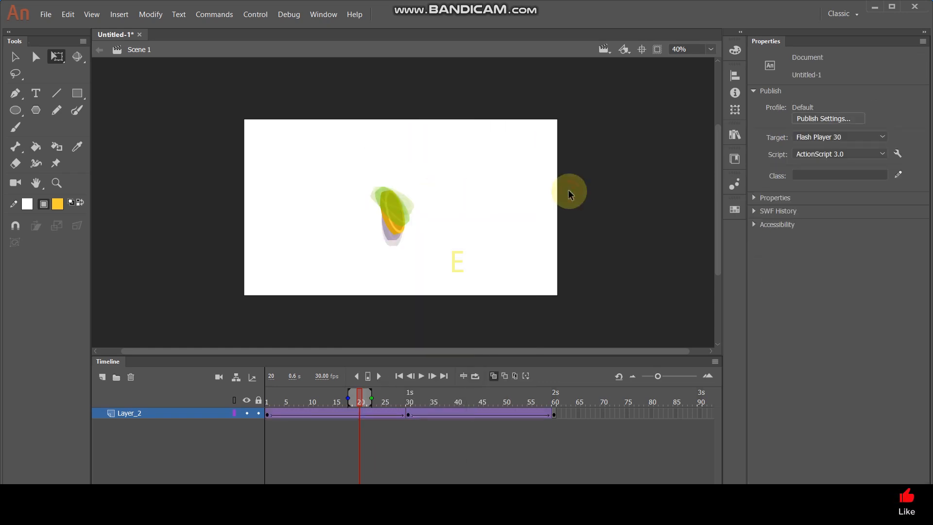
{"action": "key", "text": "ctrl+Return"}
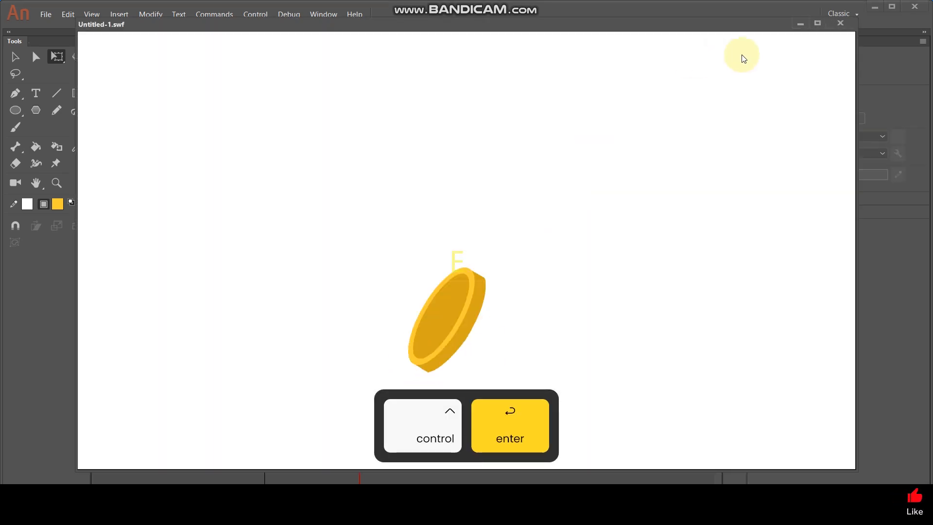
{"action": "left_click", "coordinate": [819, 23]}
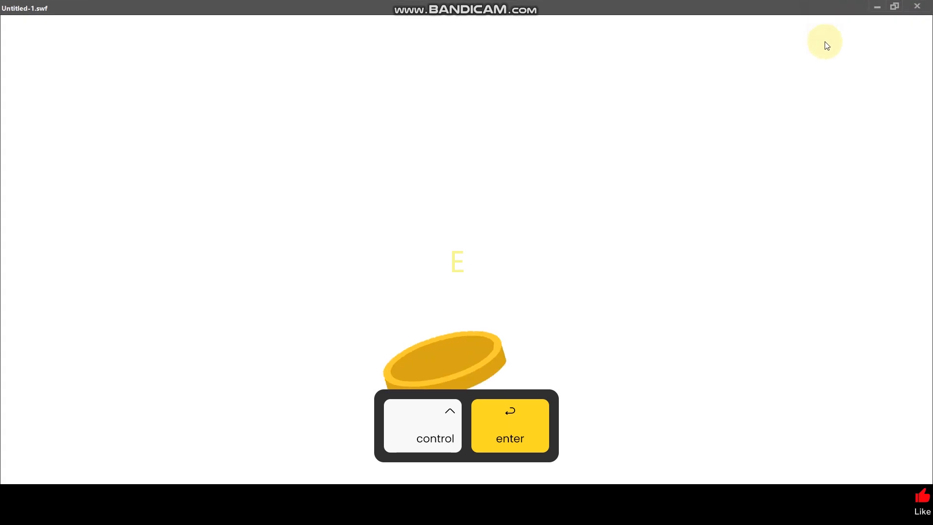